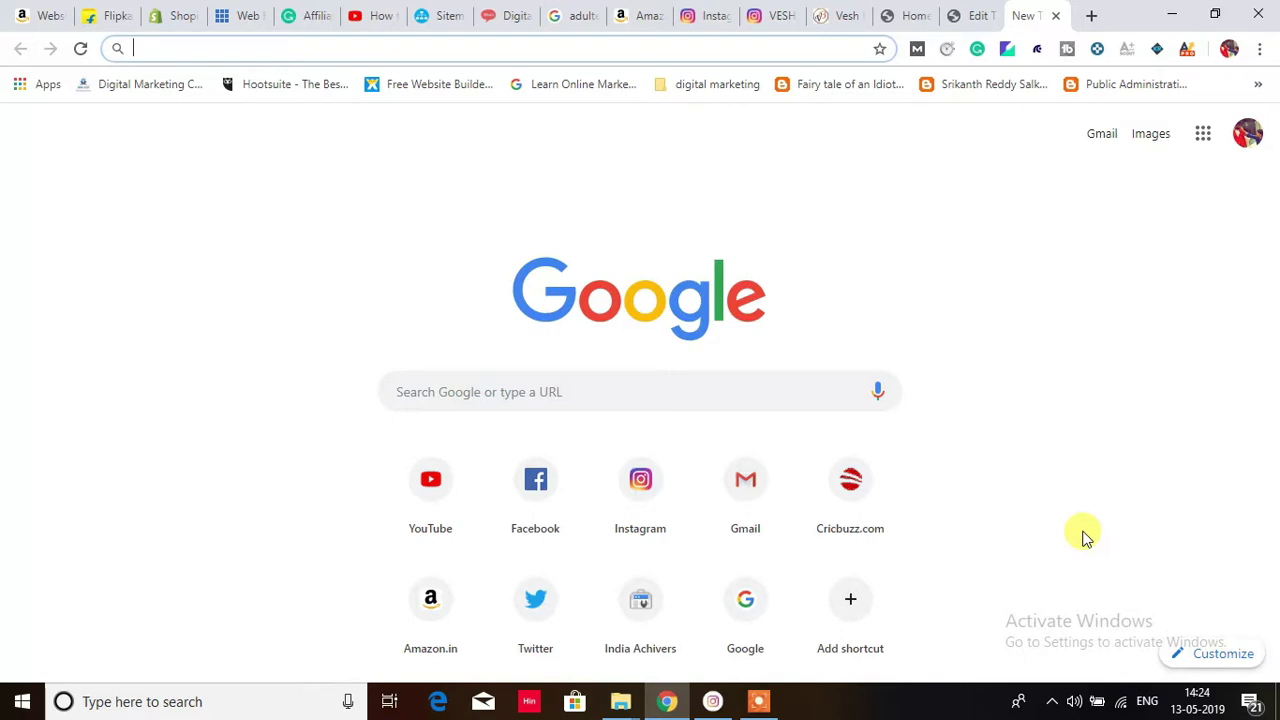
Step: Search Google for 'bing webmaster' and open the Bing - Webmaster Tools result
click(634, 389)
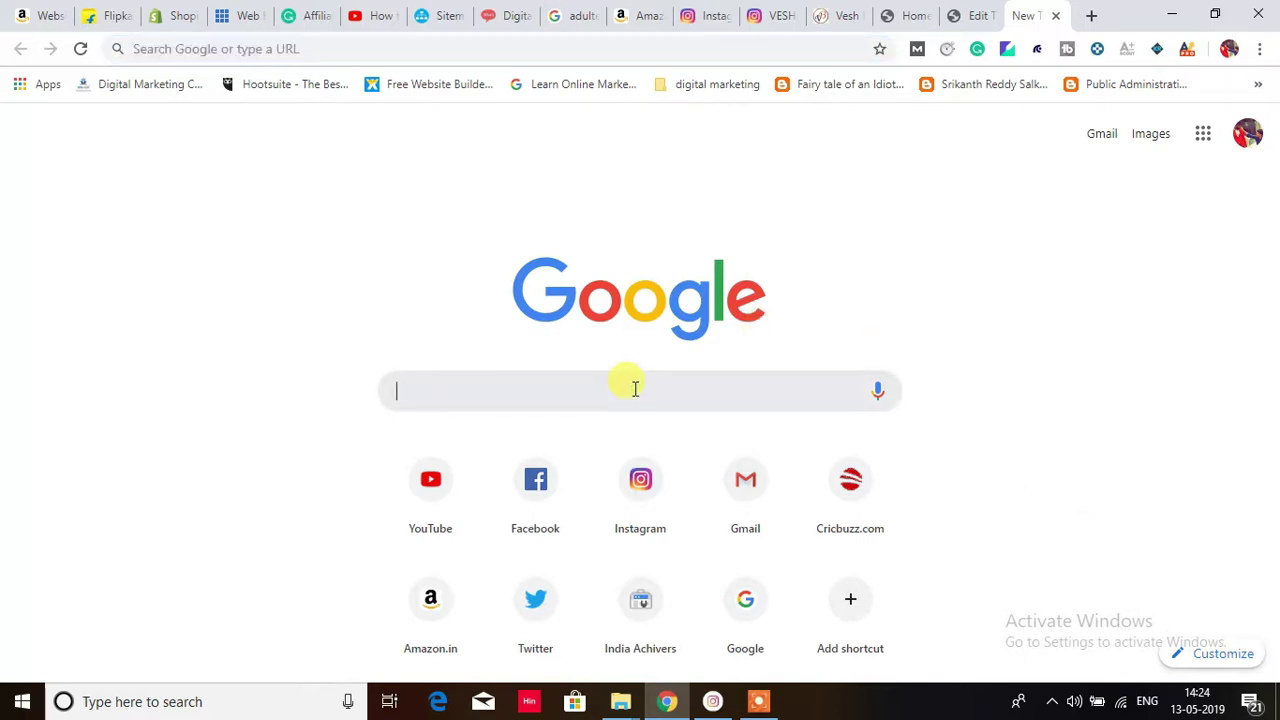
text(bing)
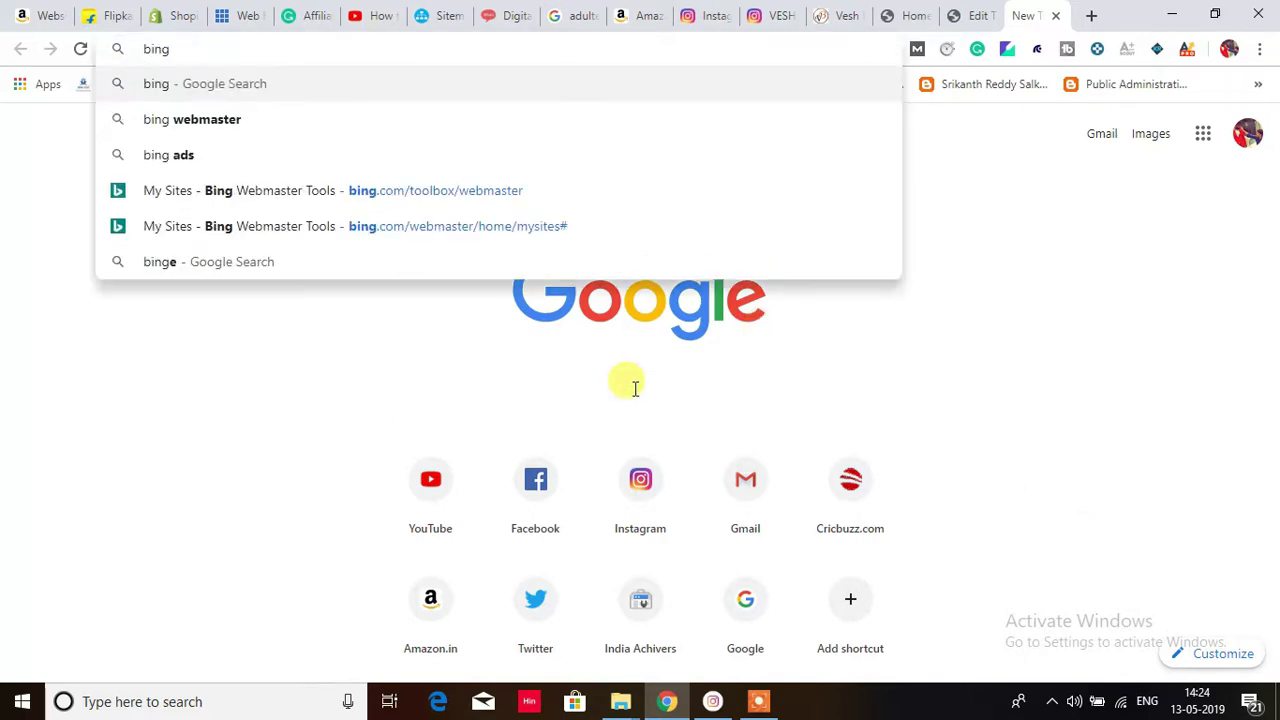
key(Down)
key(Return)
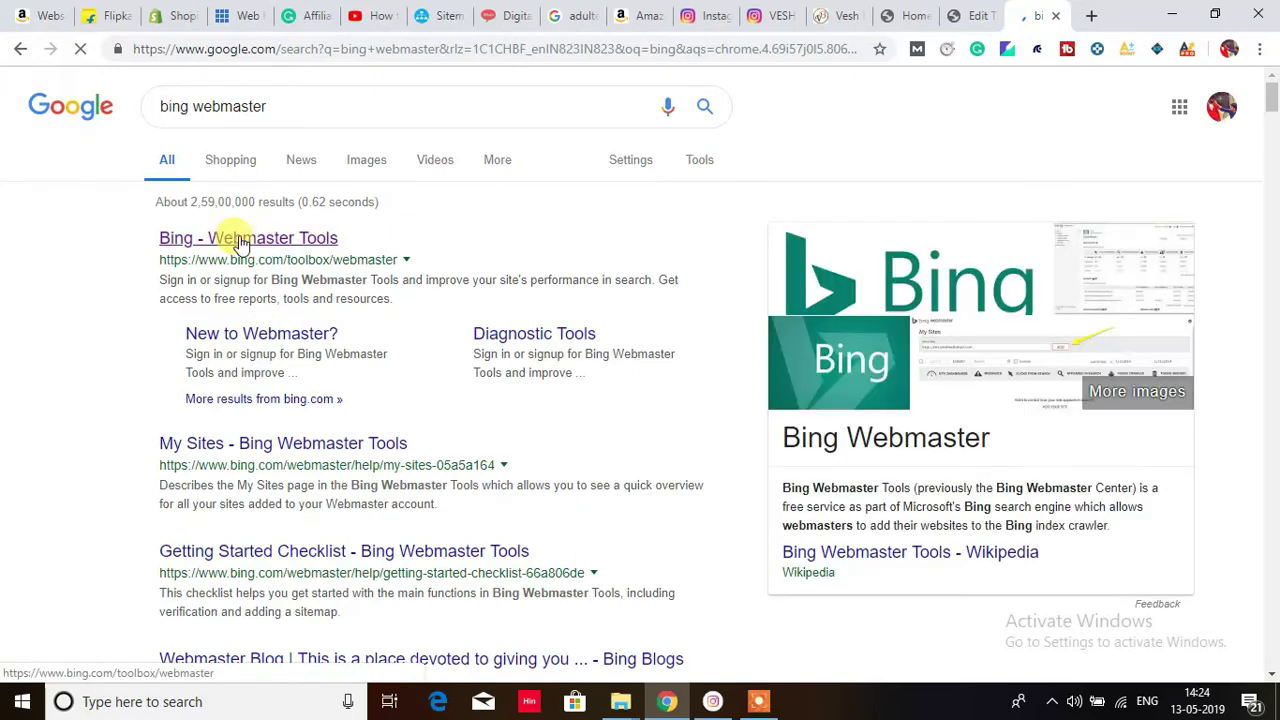
click(240, 242)
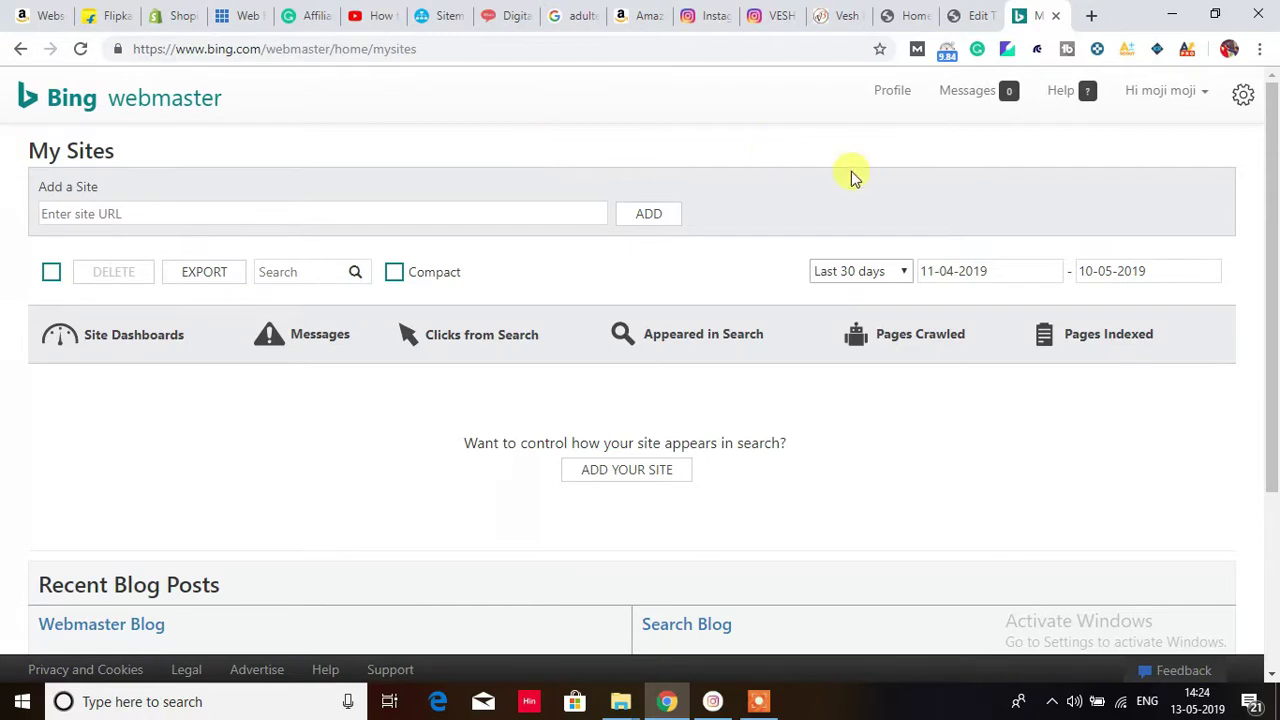
Step: Check the signed-in account, copy the school website's address from its tab, and return to My Sites
click(1148, 93)
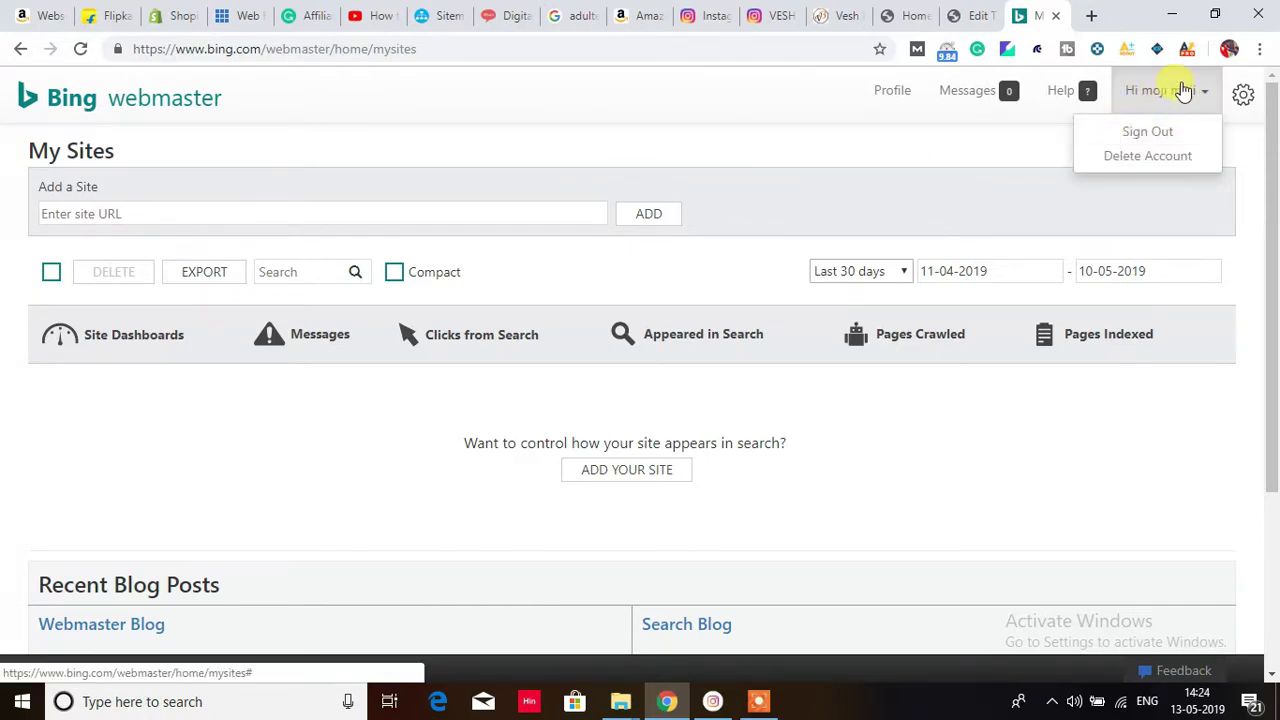
click(803, 149)
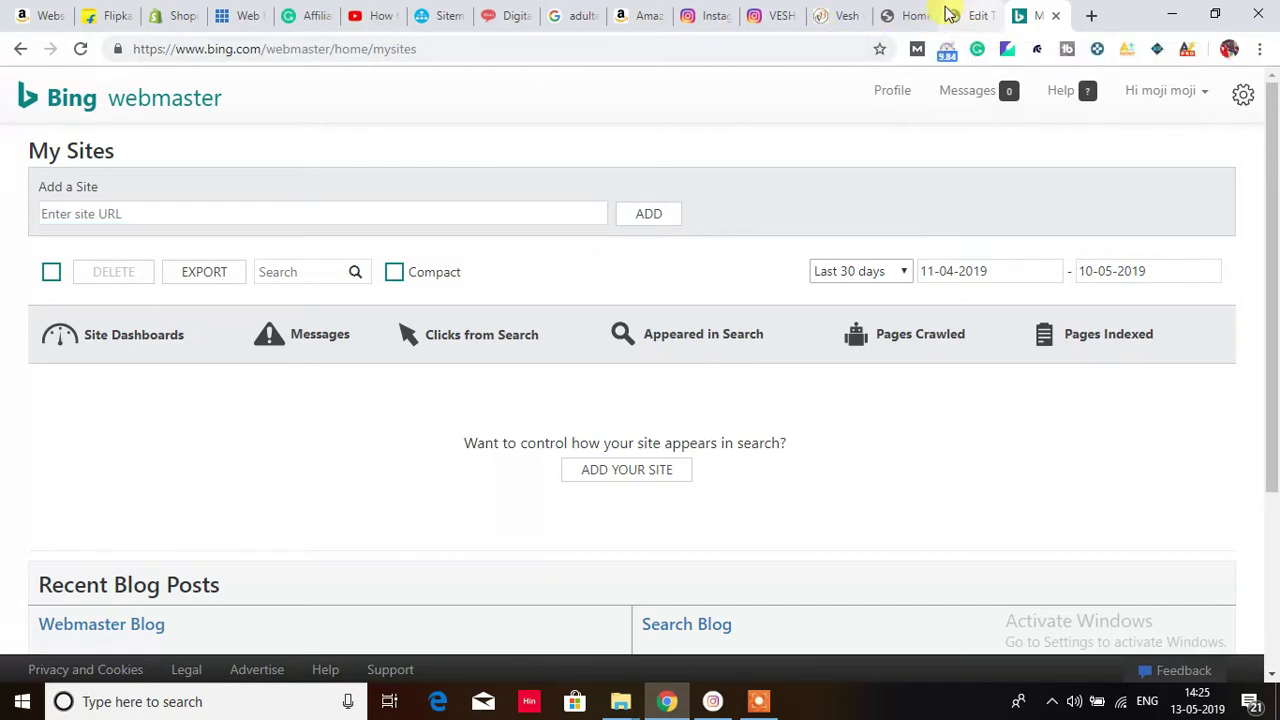
click(908, 20)
click(329, 40)
key(ctrl+c)
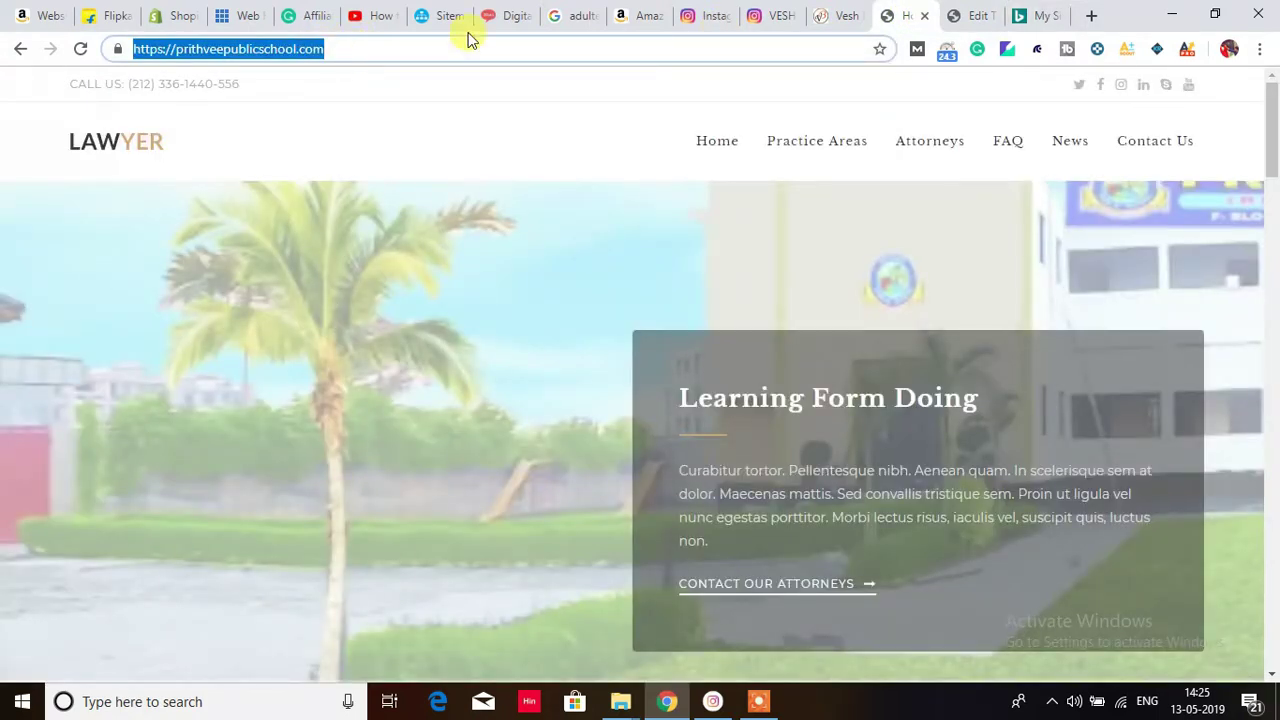
click(1048, 16)
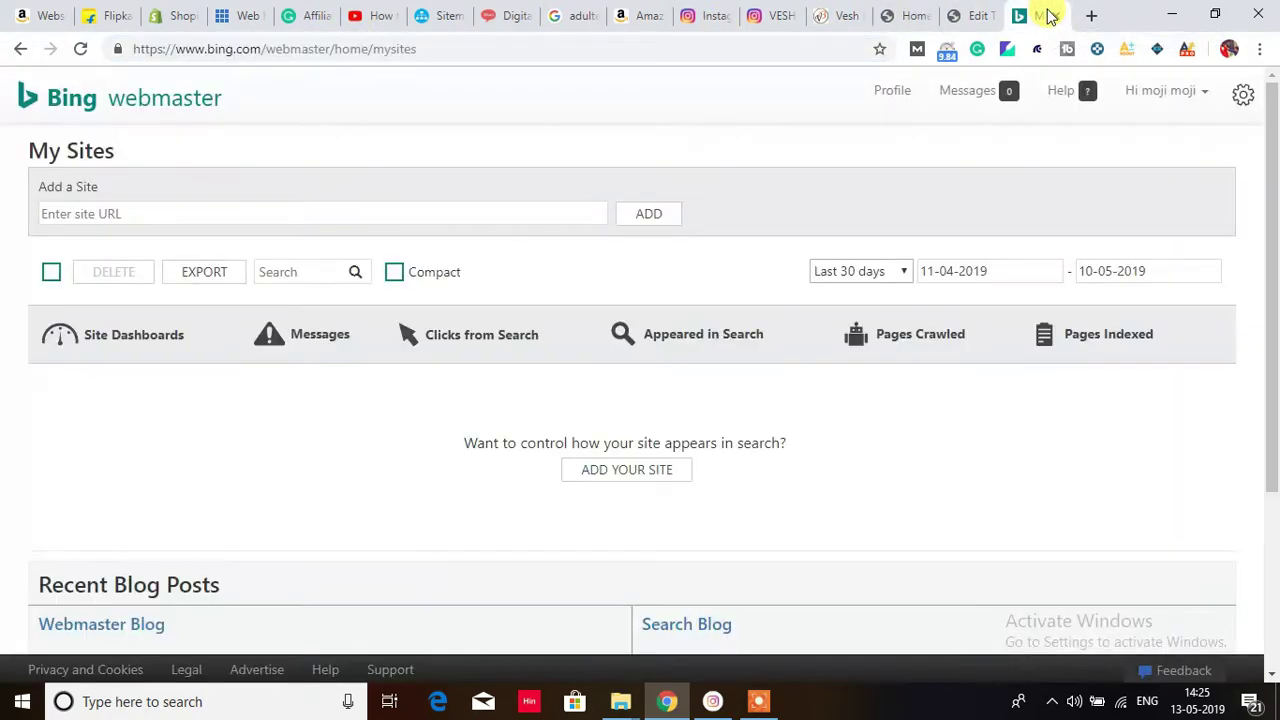
click(286, 213)
click(286, 213)
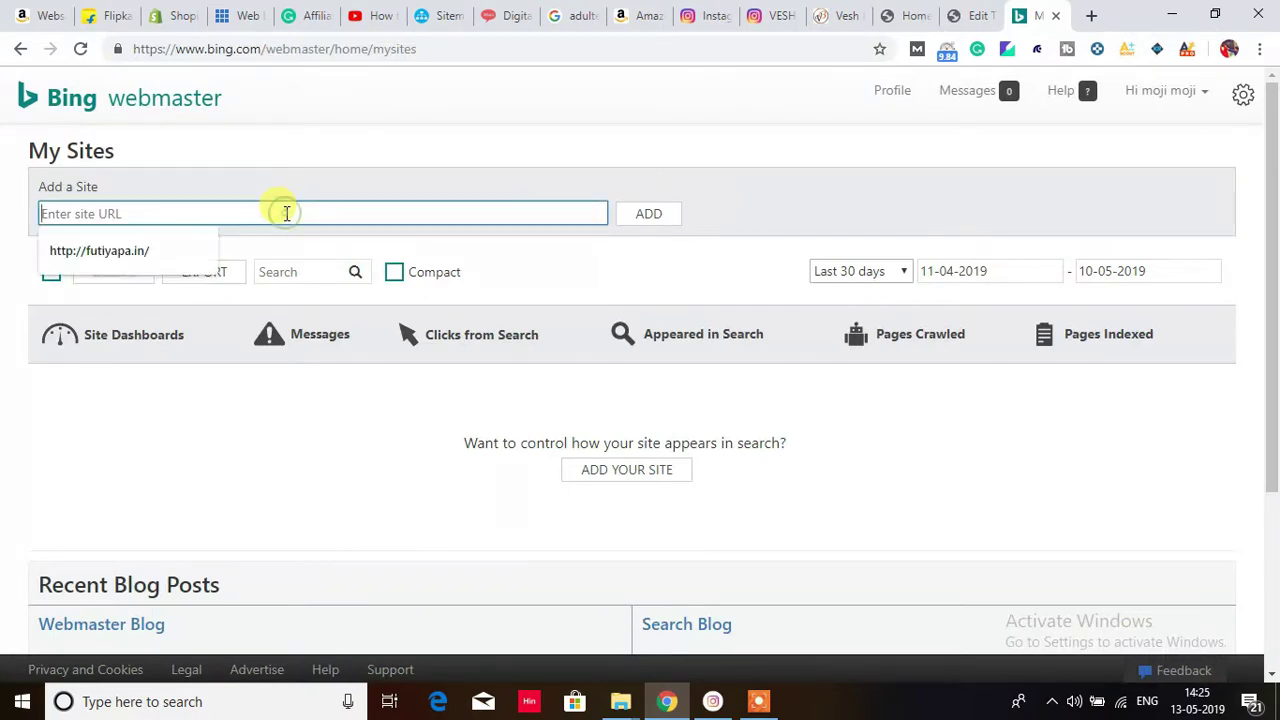
key(ctrl+v)
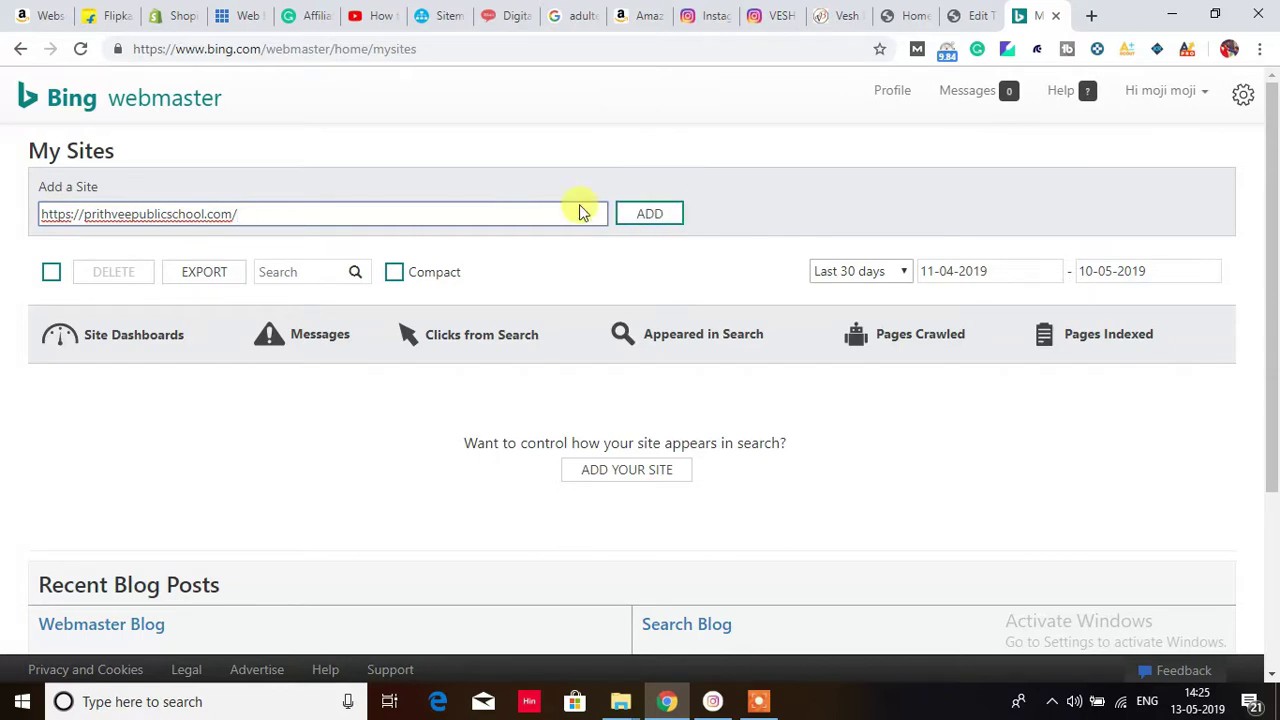
click(647, 214)
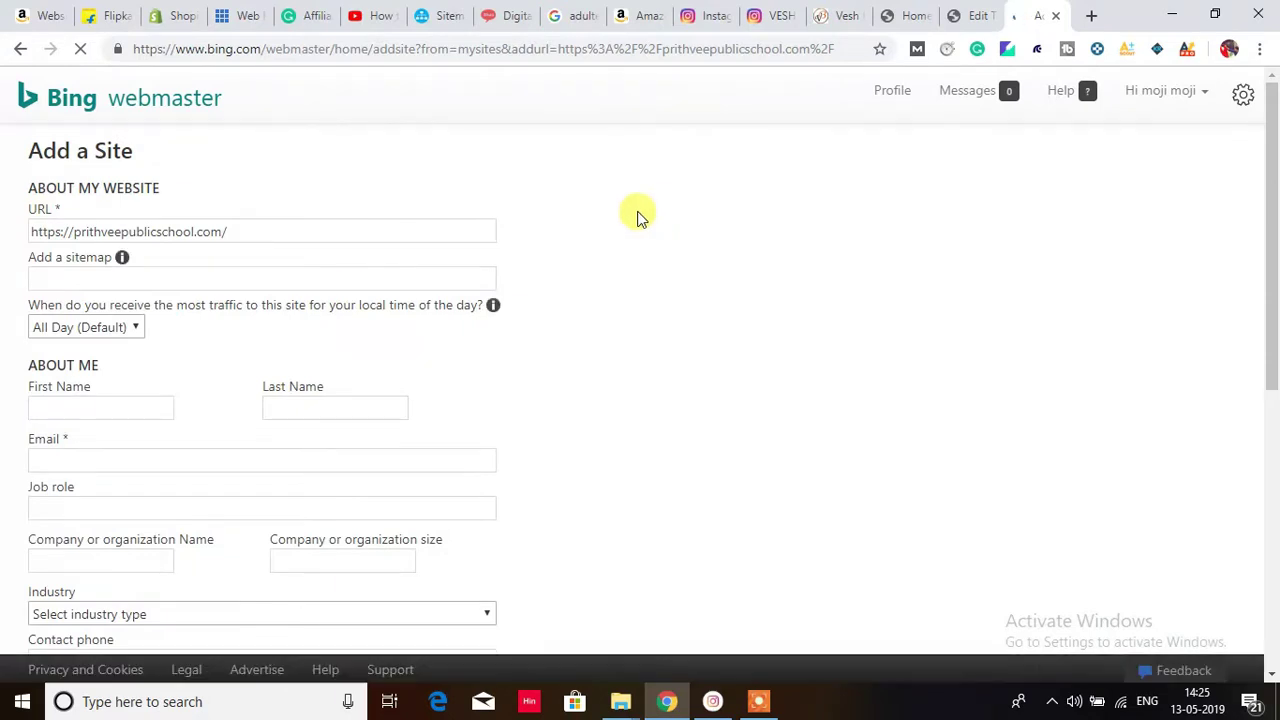
Step: Set peak traffic time to 5PM - 11PM and autofill the owner's name and contact details
click(324, 276)
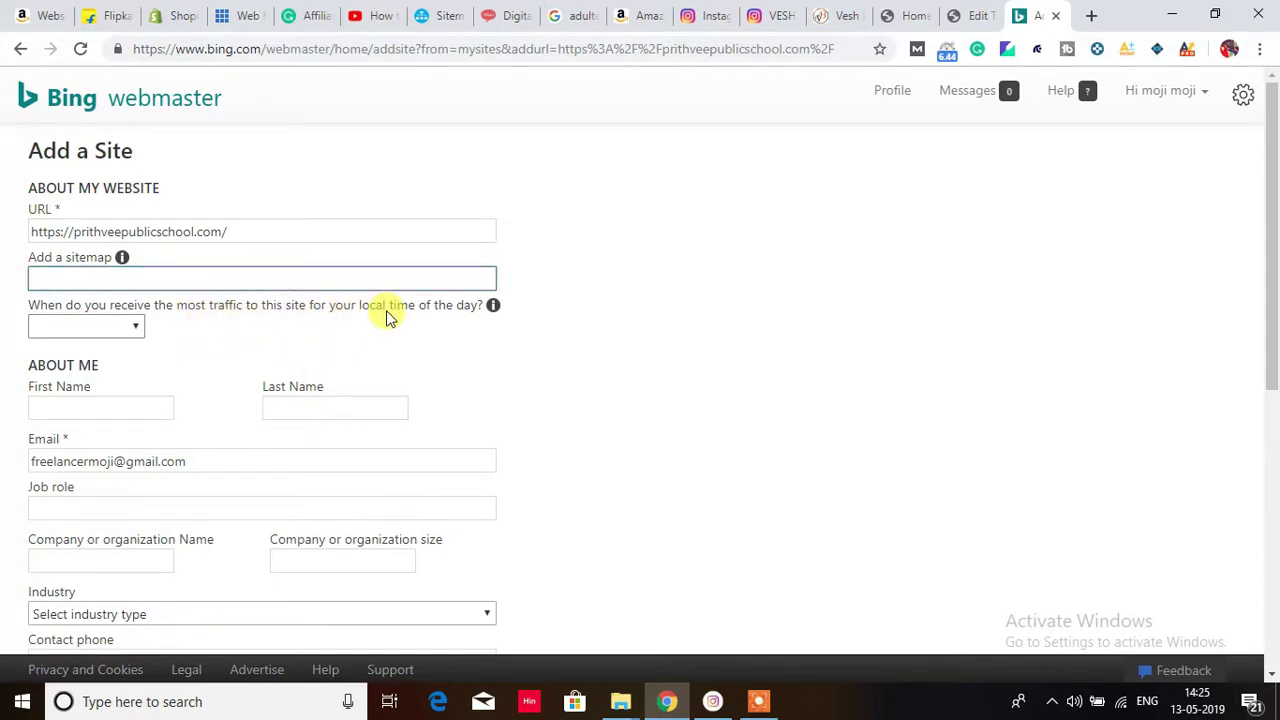
click(127, 327)
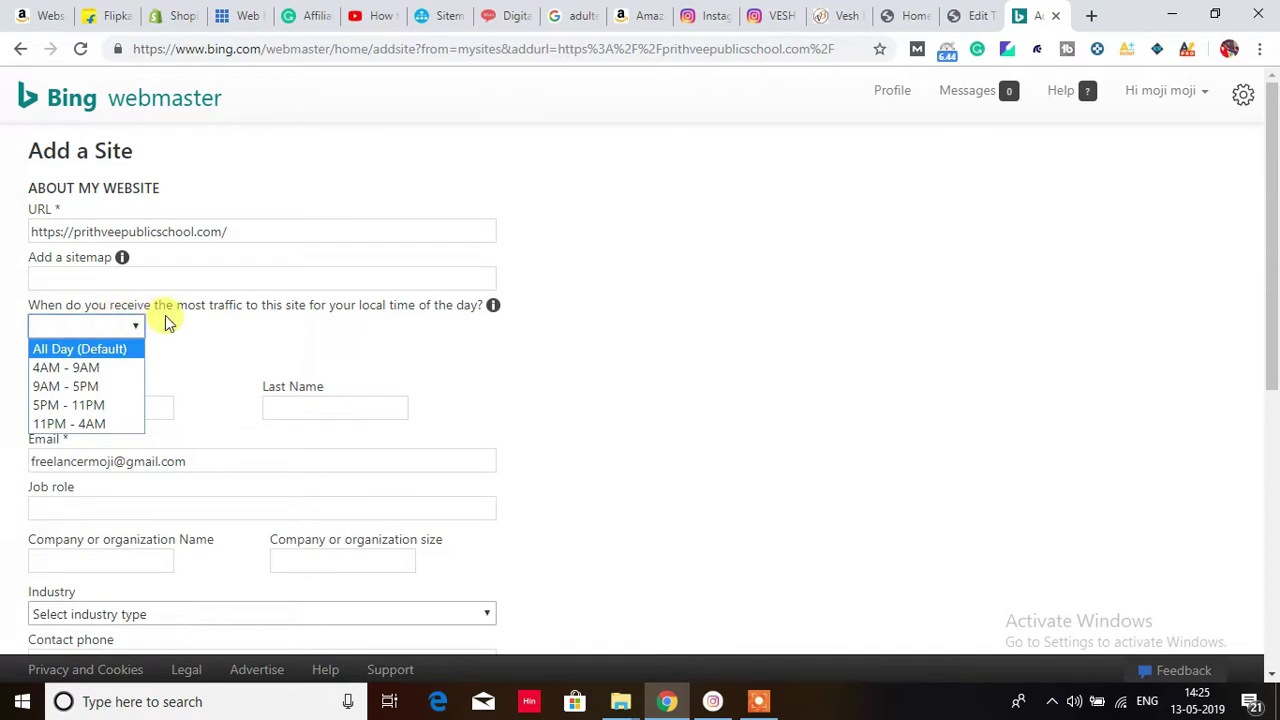
click(94, 404)
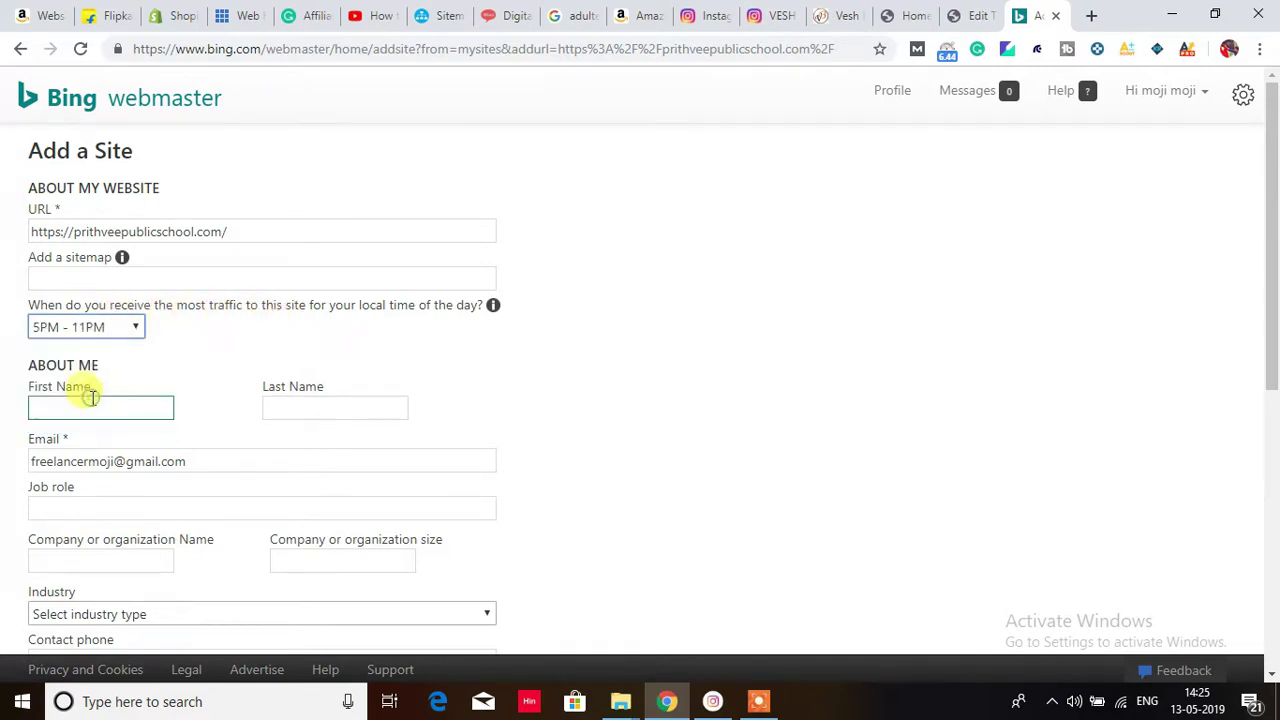
click(100, 404)
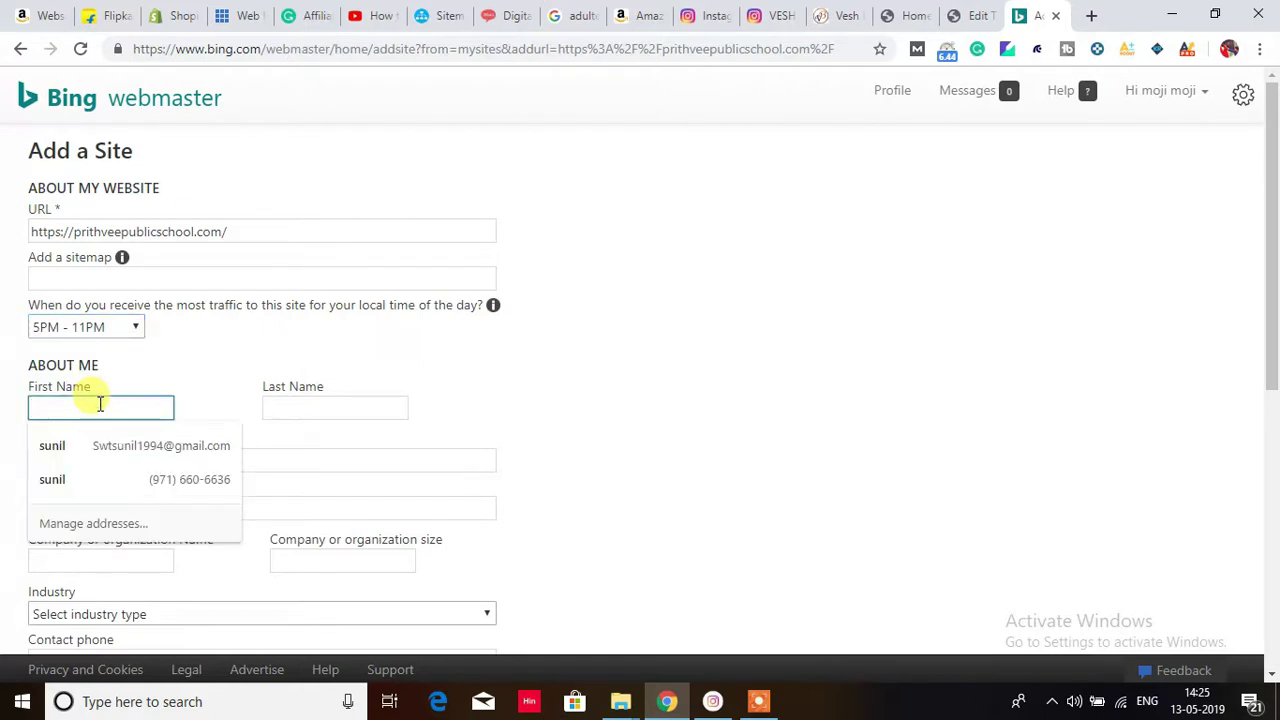
click(123, 449)
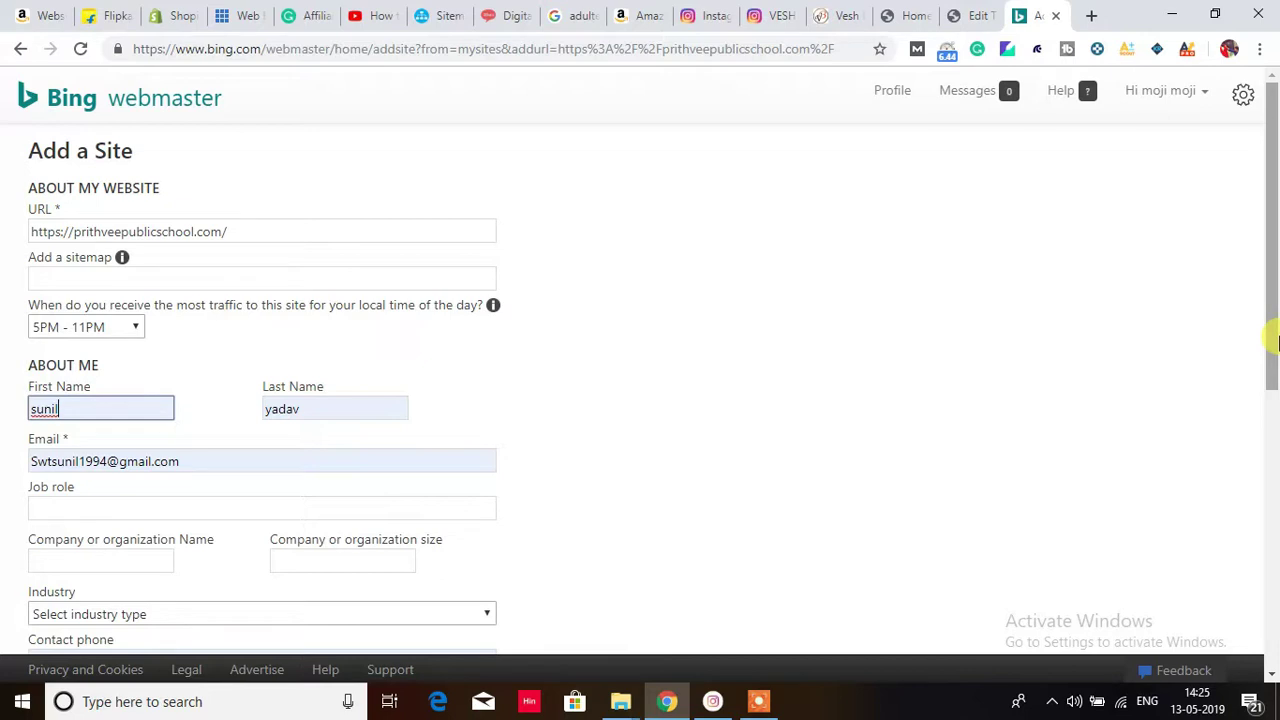
drag(1268, 334, 1086, 405)
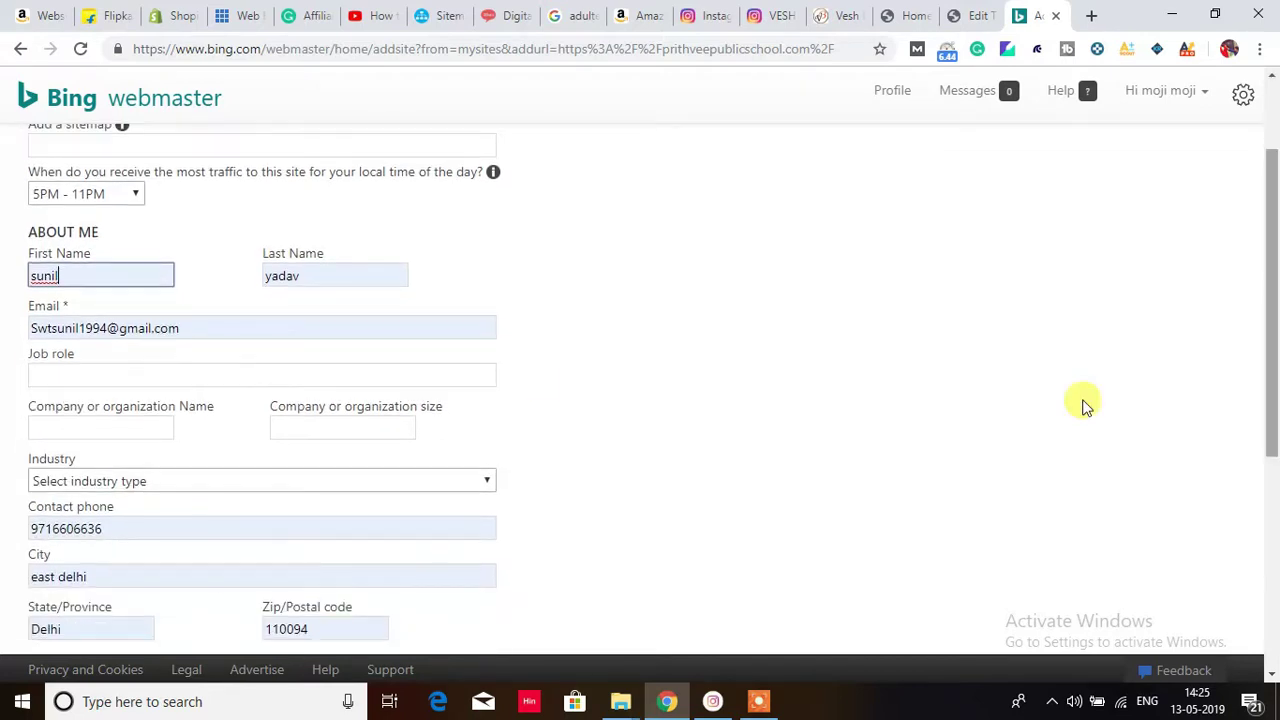
Step: Correct the username part of the contact email address
click(106, 329)
key(BackSpace)
key(BackSpace)
key(BackSpace)
key(BackSpace)
key(BackSpace)
key(BackSpace)
key(BackSpace)
key(BackSpace)
key(BackSpace)
key(BackSpace)
key(BackSpace)
key(BackSpace)
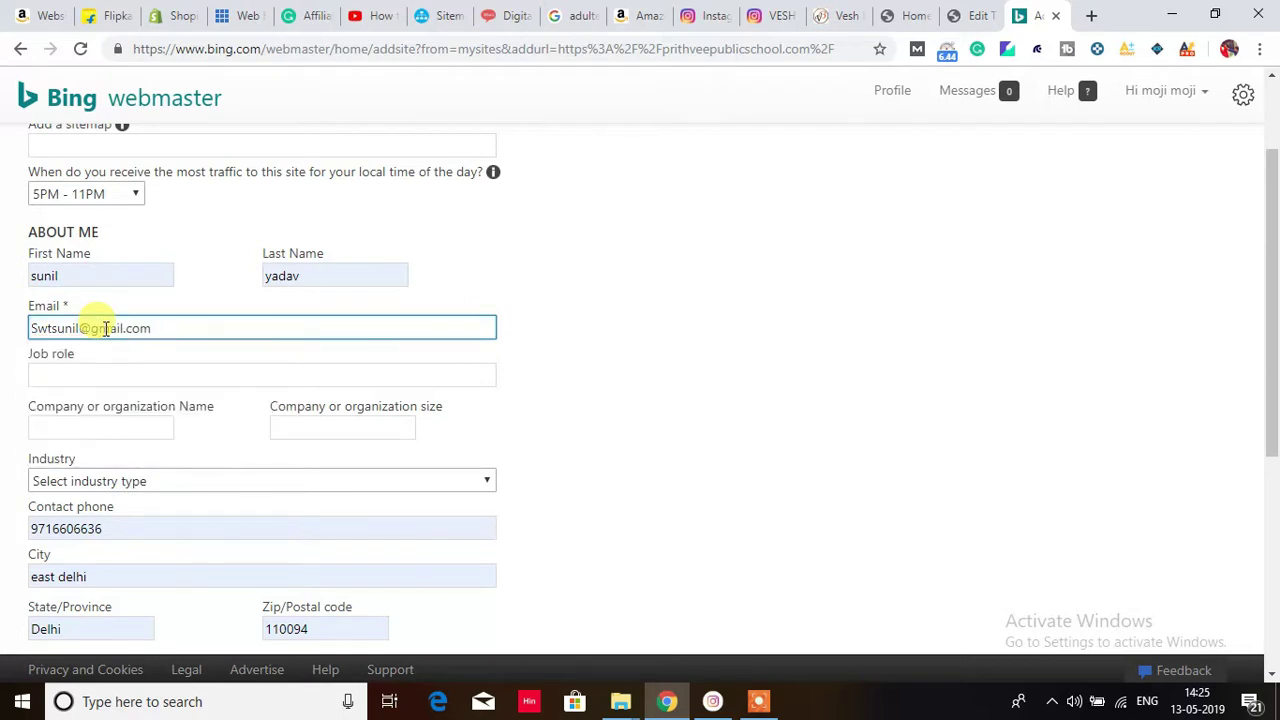
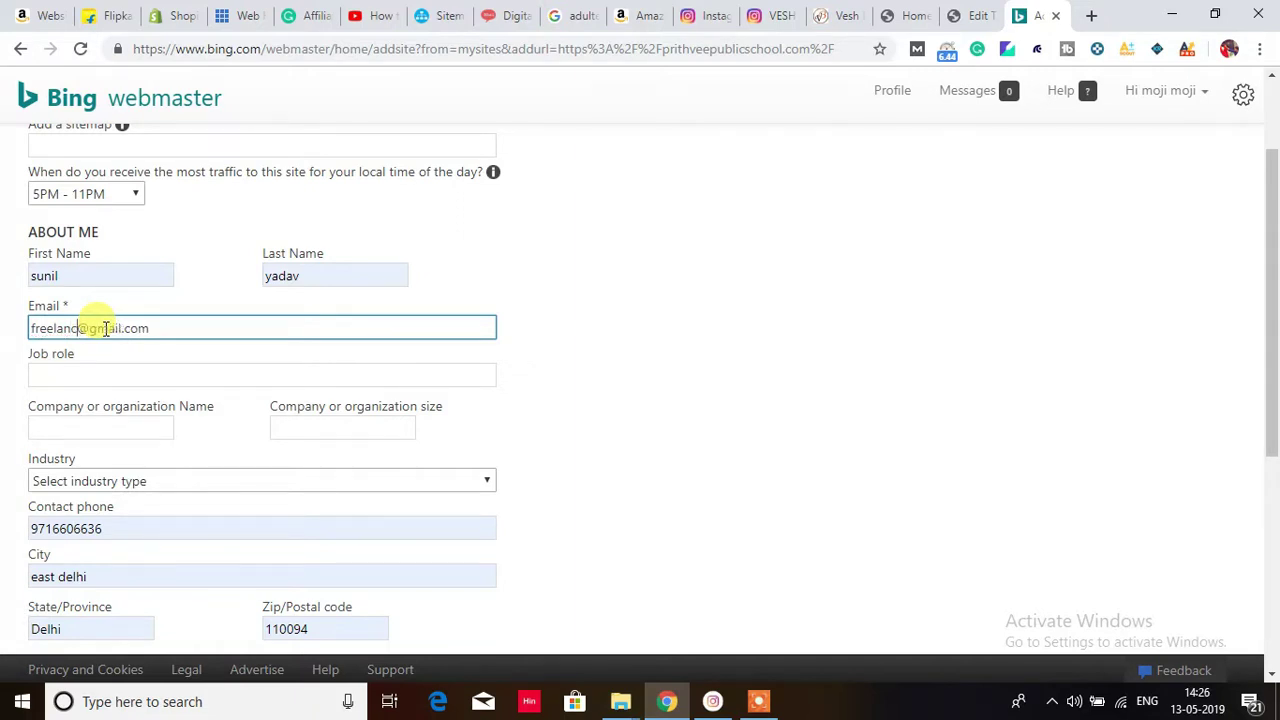
Step: Enter job role 'admin', company name 'school' and company size 4
click(160, 375)
text(admin)
key(Tab)
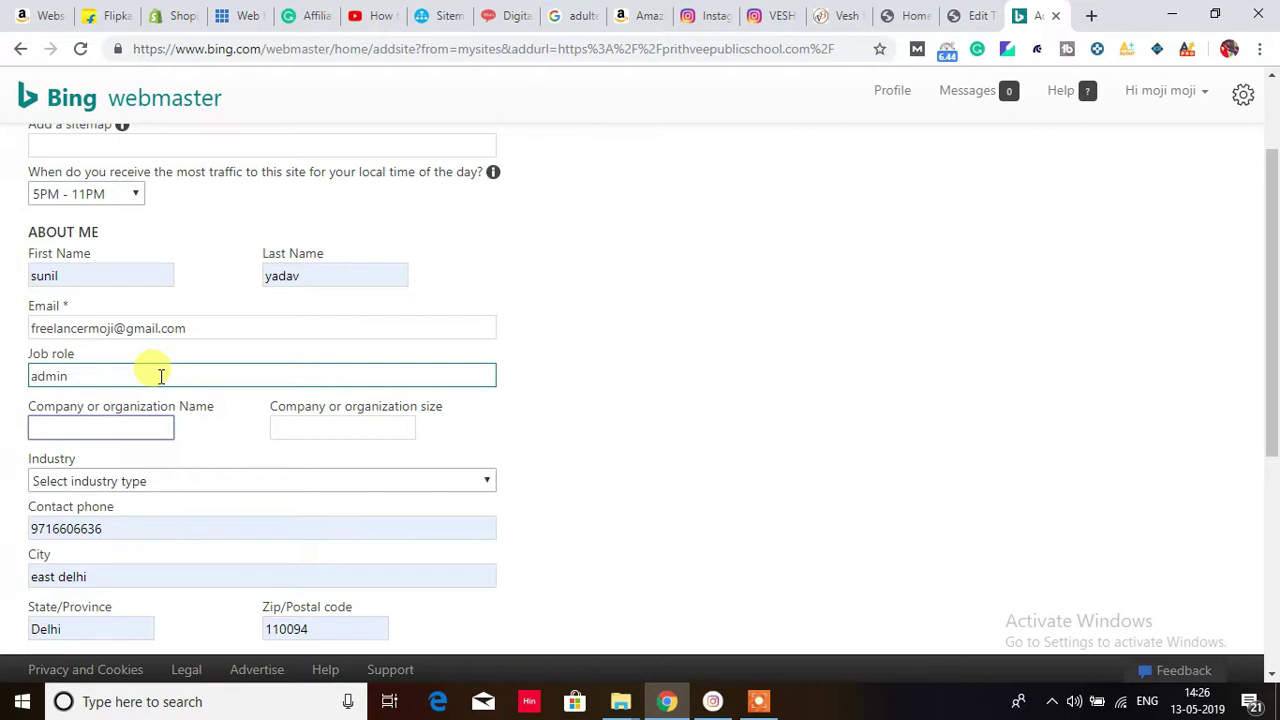
text(scho)
key(Tab)
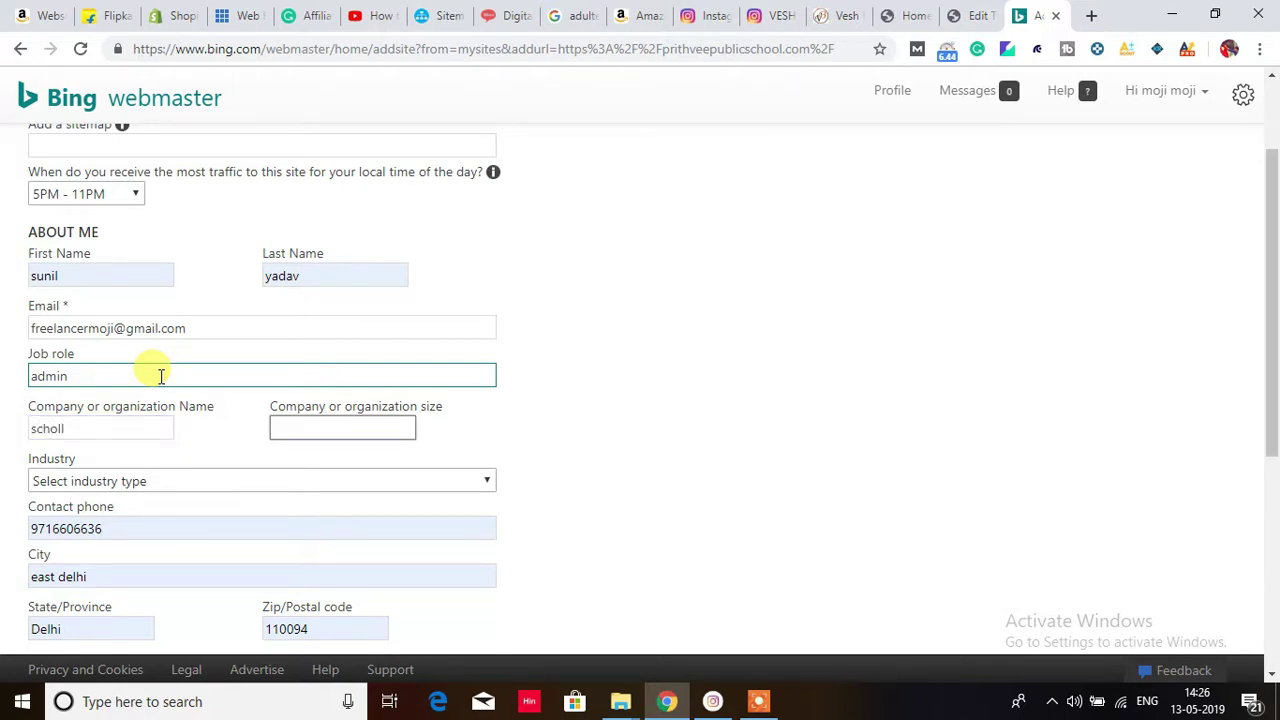
key(shift+Tab)
key(BackSpace)
text(school)
key(Tab)
text(4)
Step: Set the industry to Education
click(149, 483)
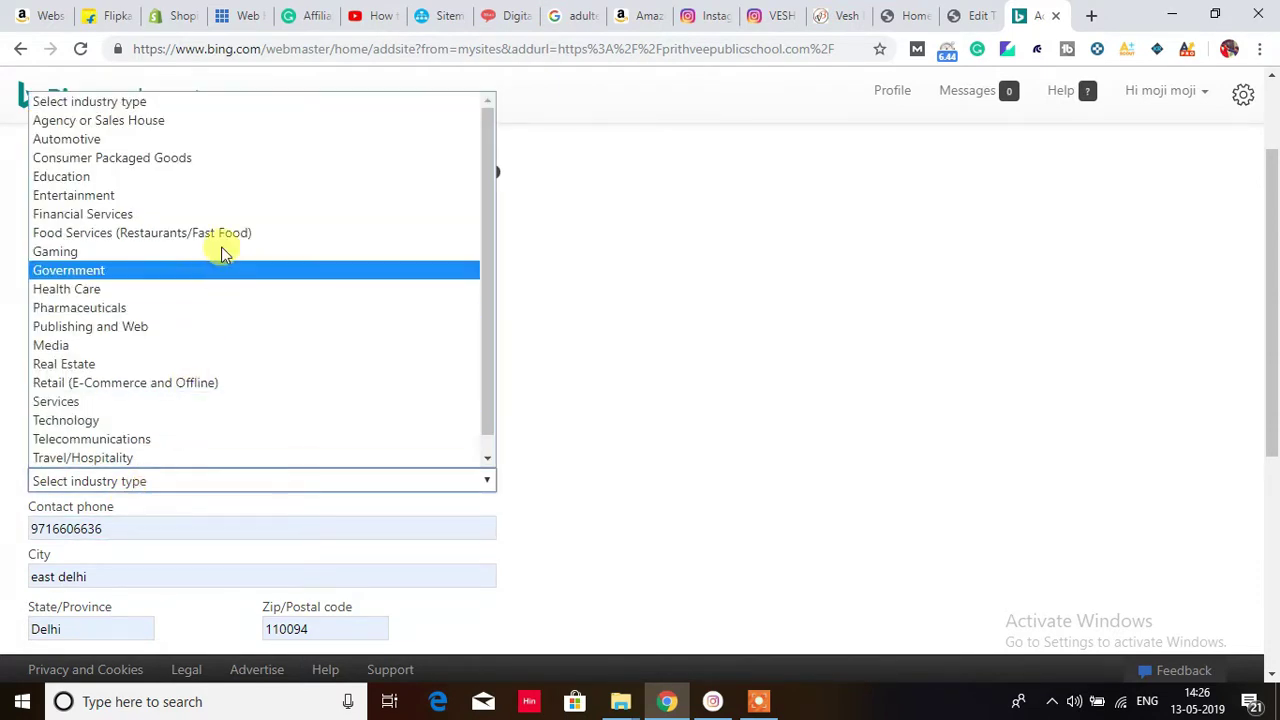
click(231, 189)
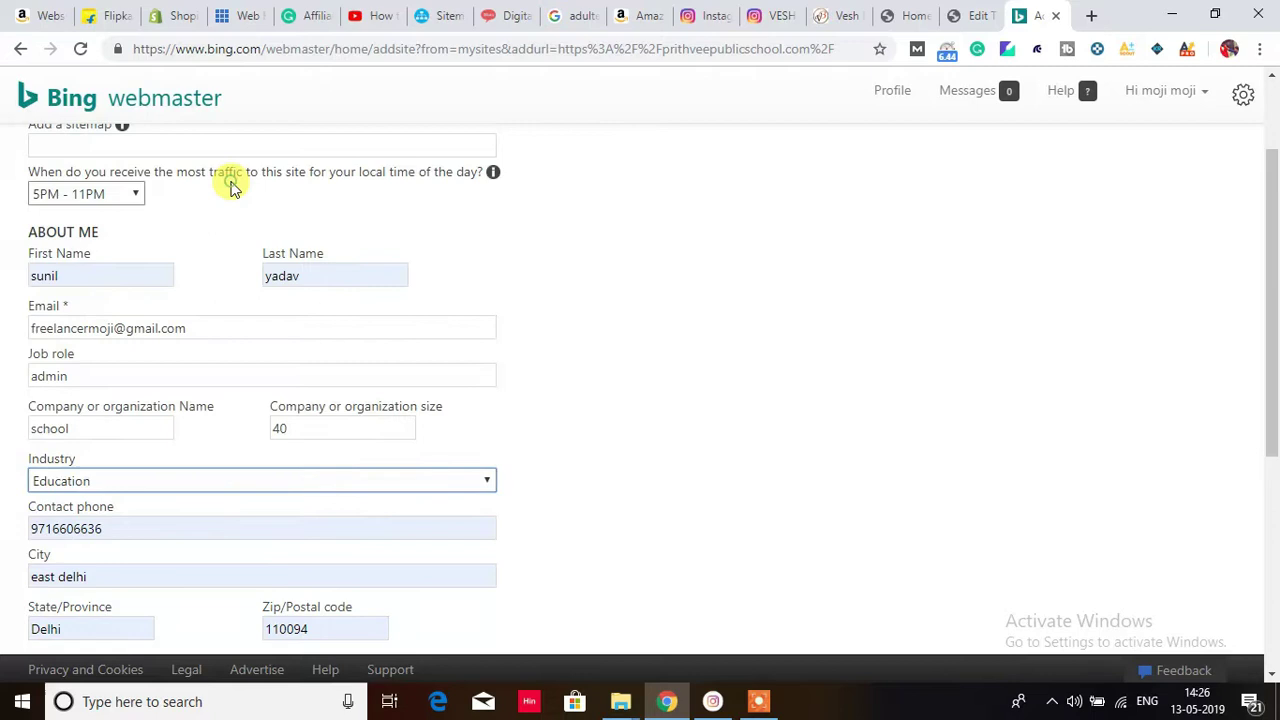
right_click(724, 418)
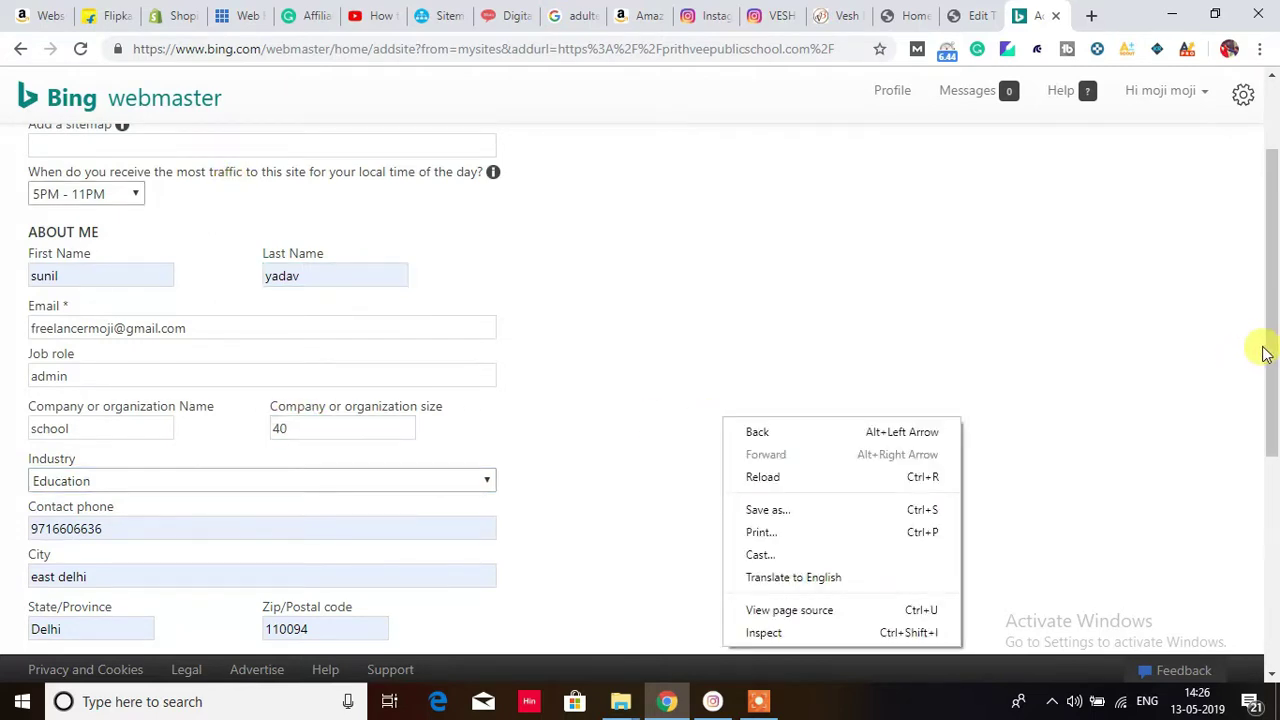
drag(1273, 350, 1270, 472)
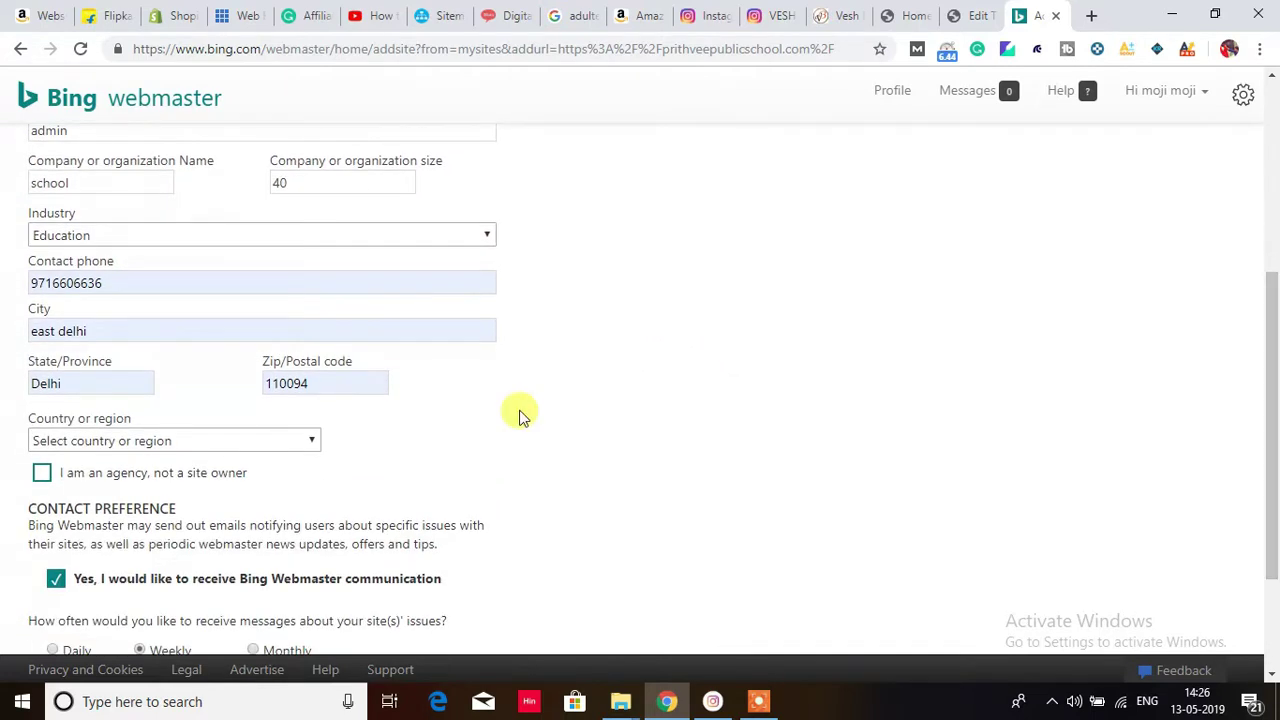
Step: Review the phone, city, state and zip entries, then choose India as the country
click(108, 282)
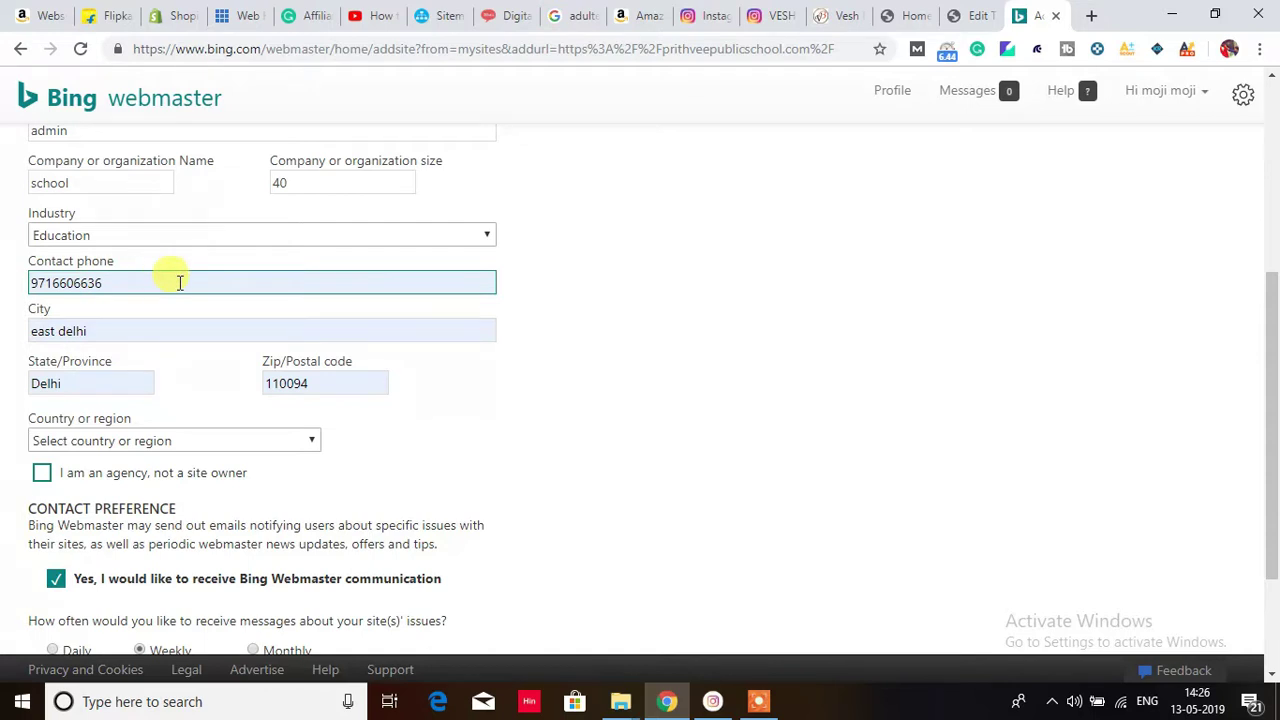
click(112, 330)
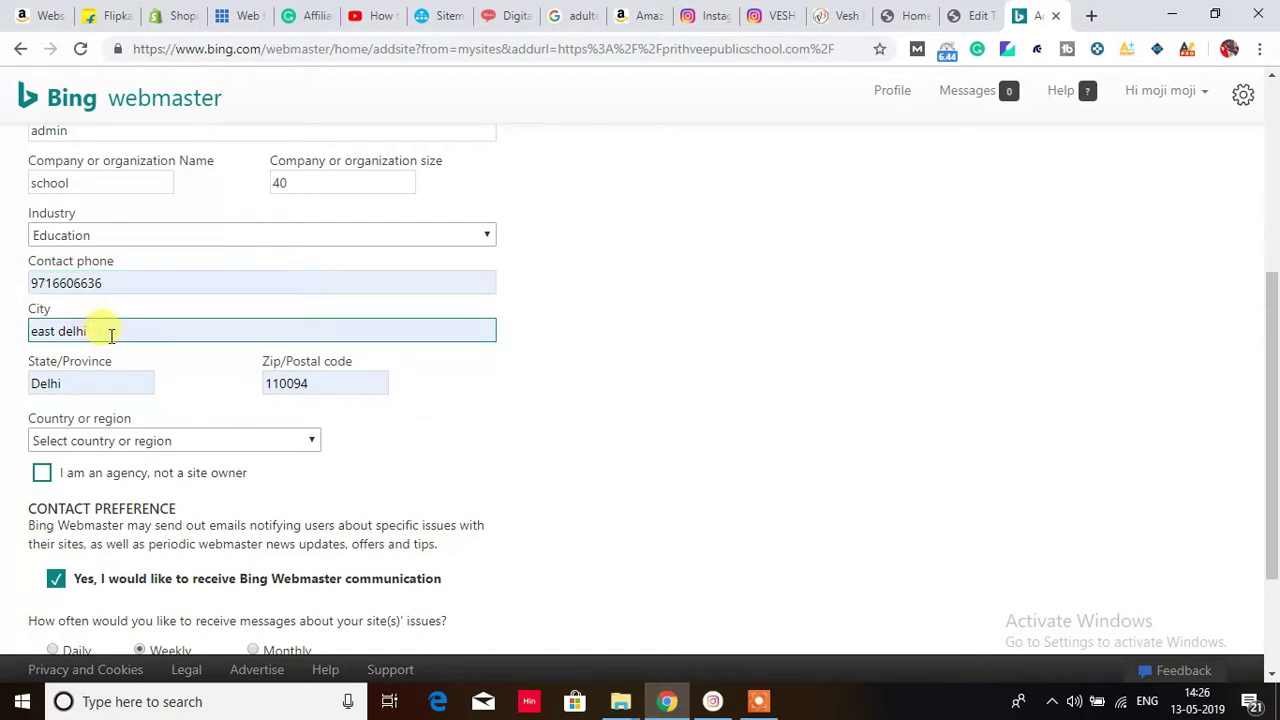
click(117, 383)
click(304, 384)
click(969, 331)
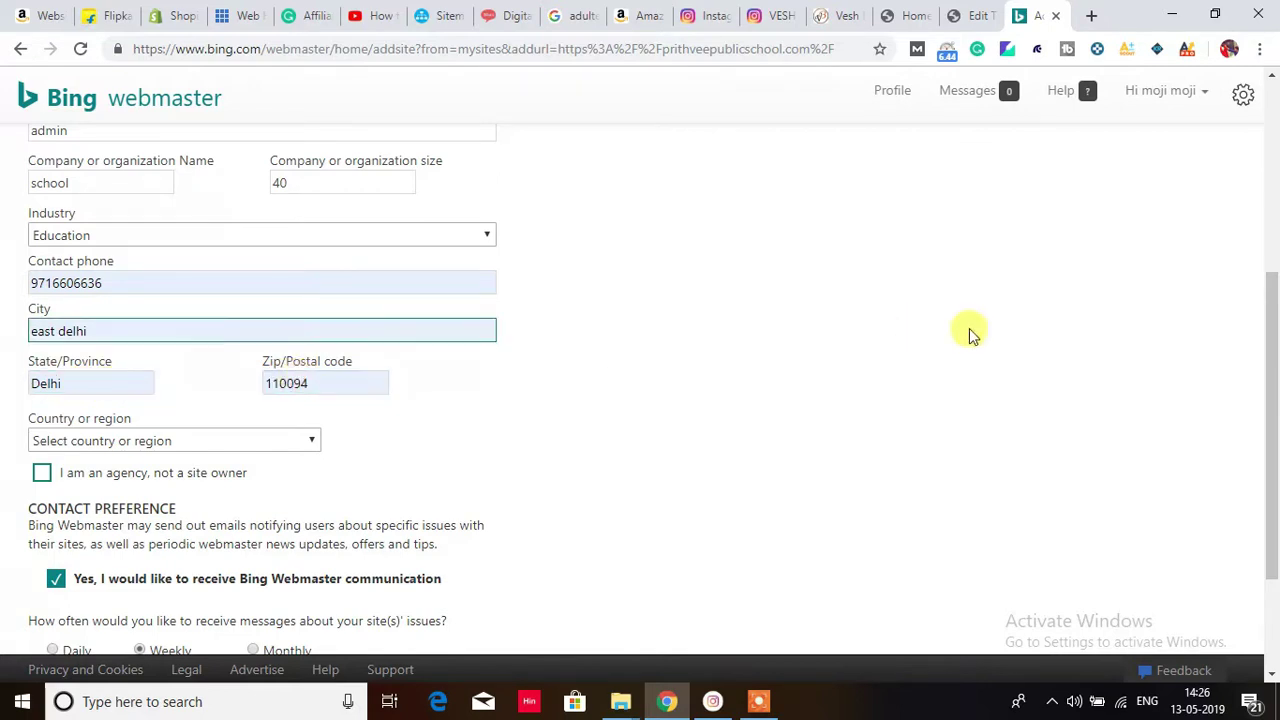
drag(1272, 349, 1274, 430)
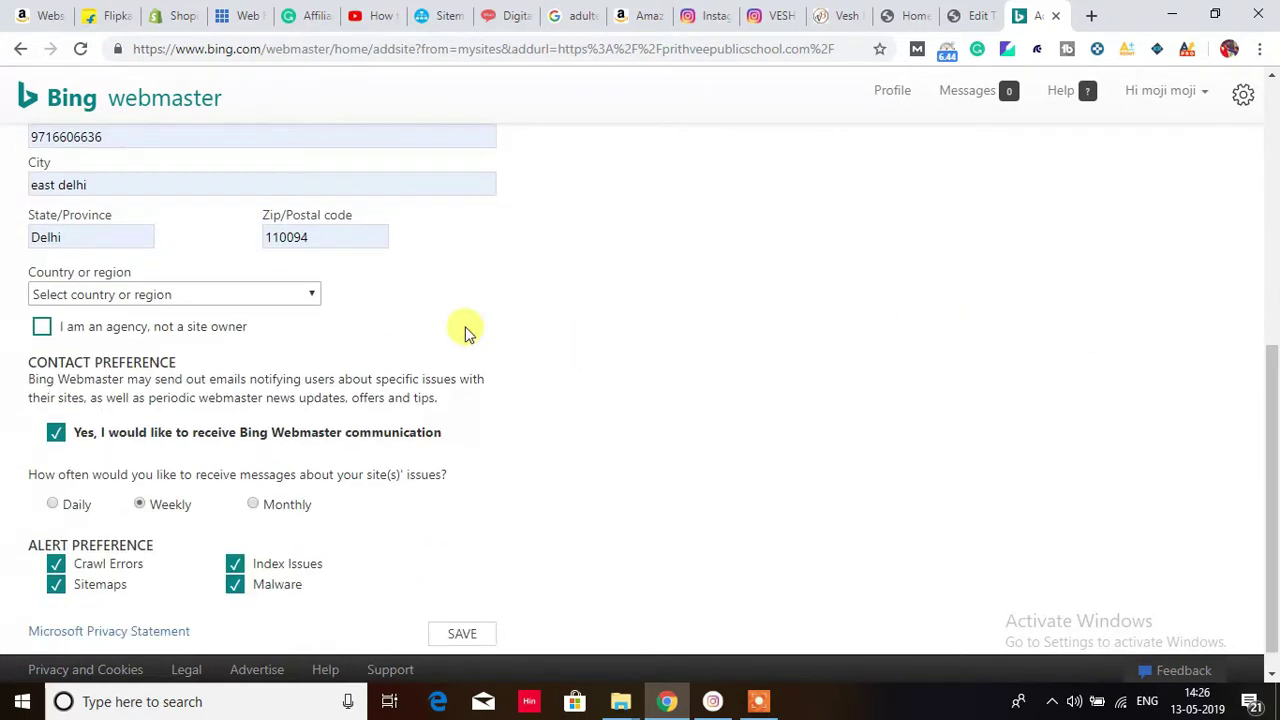
click(176, 296)
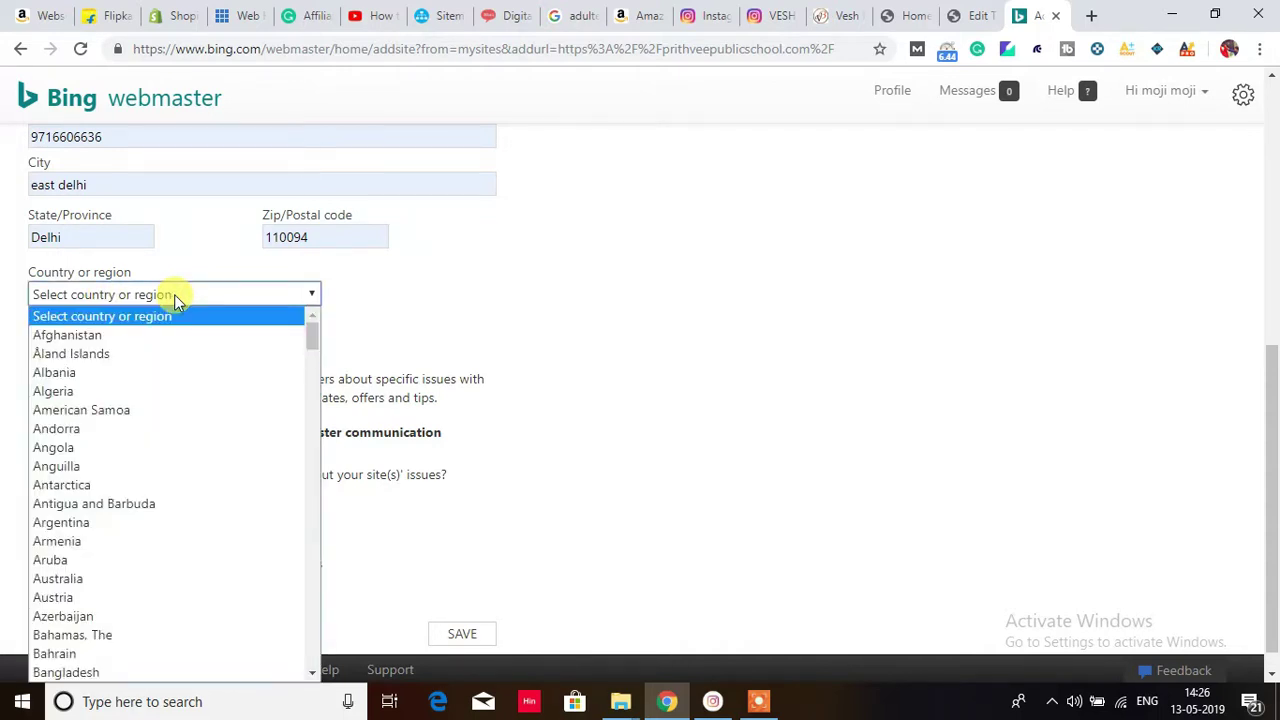
text(in)
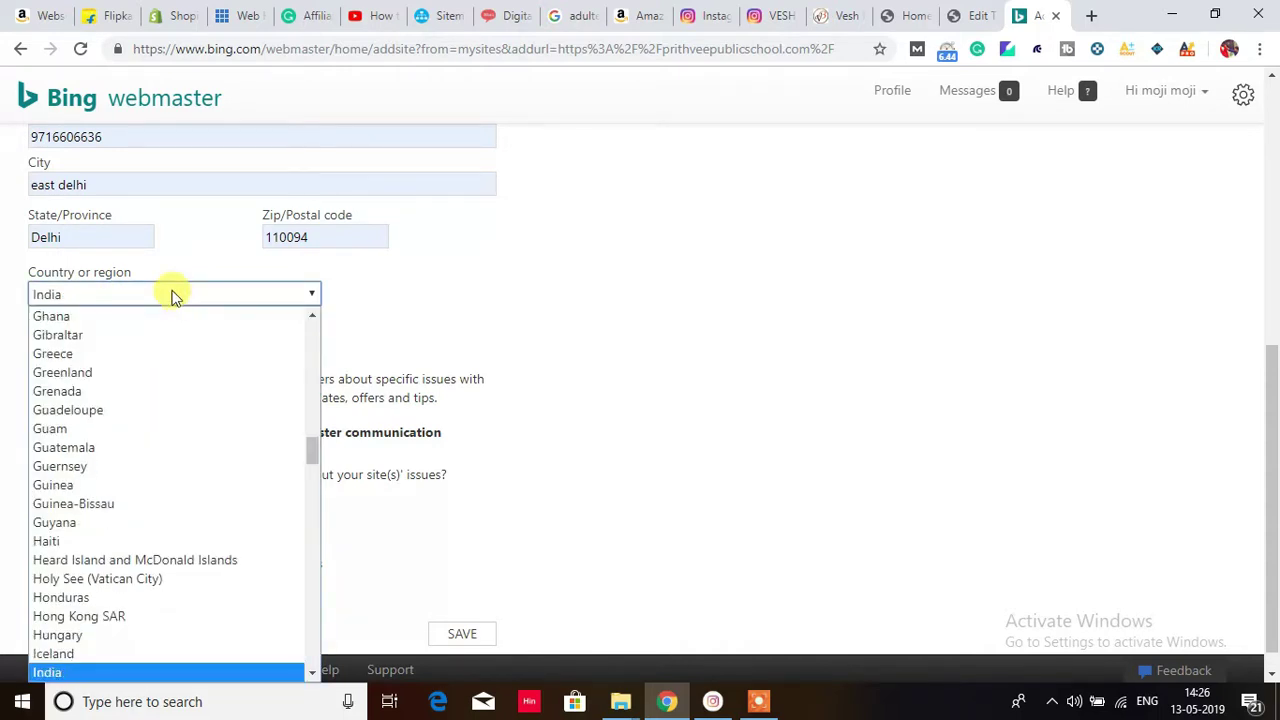
key(Return)
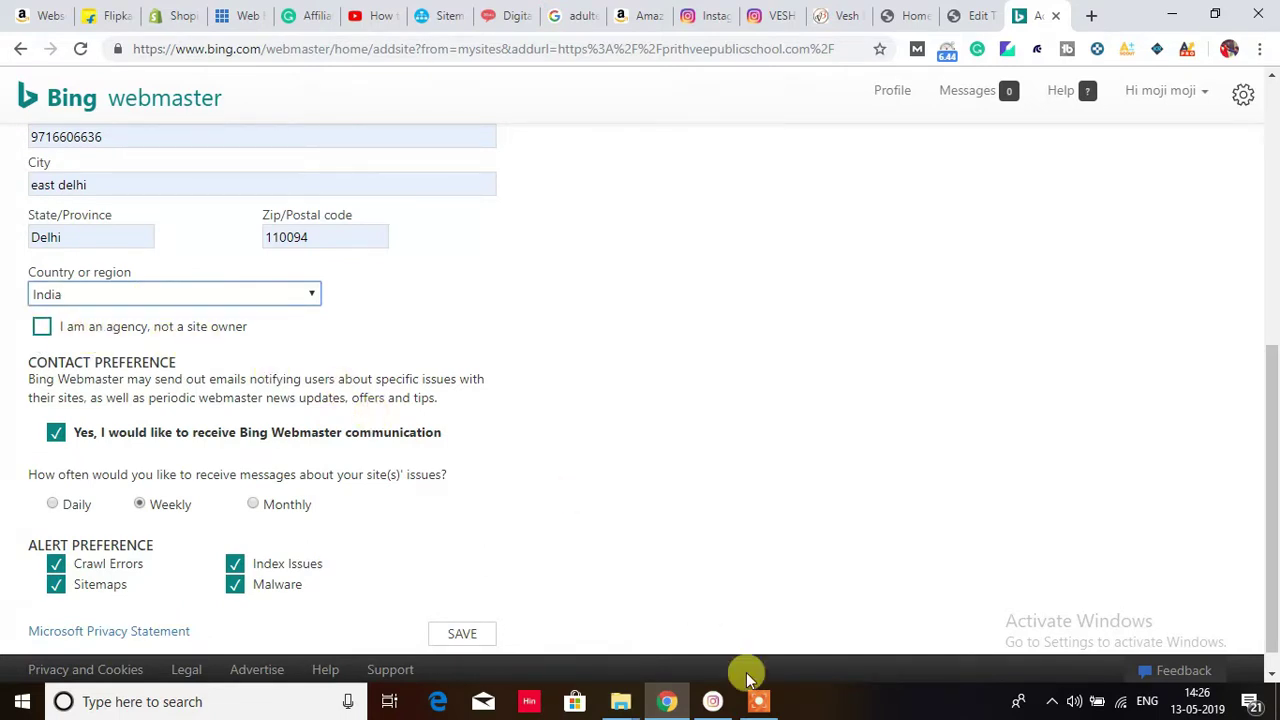
Step: Switch site-issue messages to Monthly and leave 'I am an agency, not a site owner' unchecked
click(758, 701)
click(700, 678)
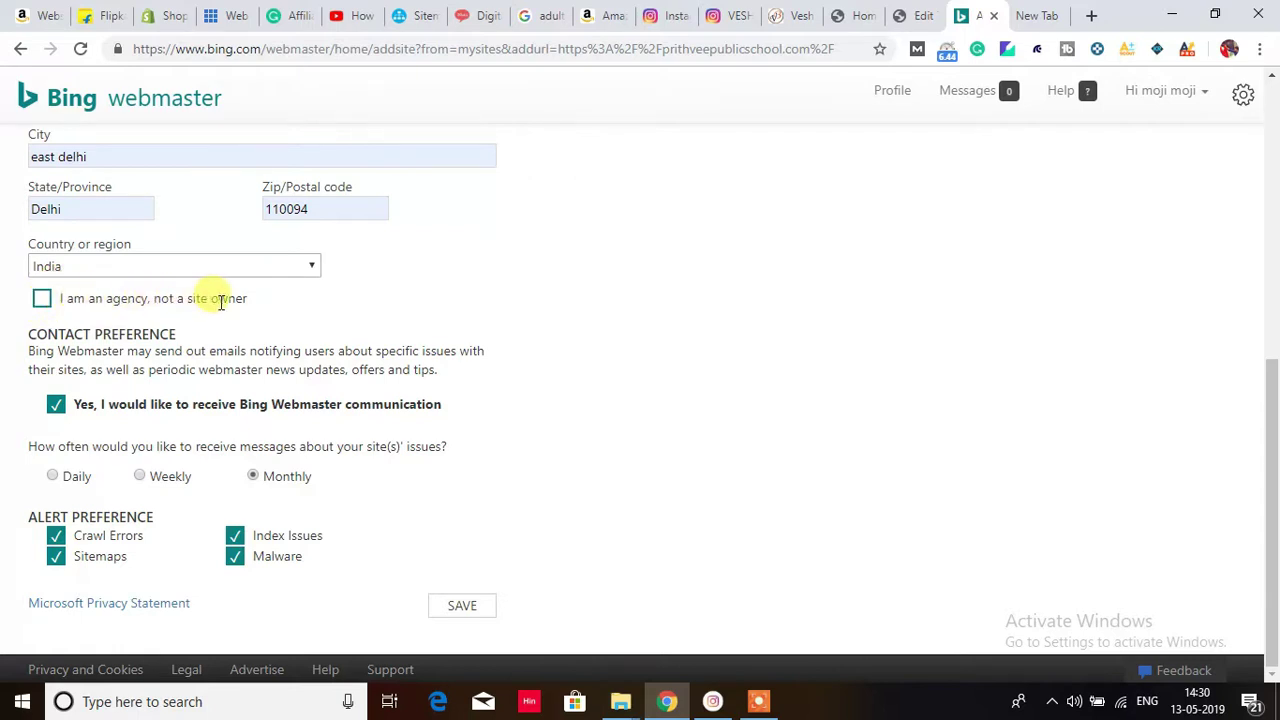
click(44, 300)
click(42, 300)
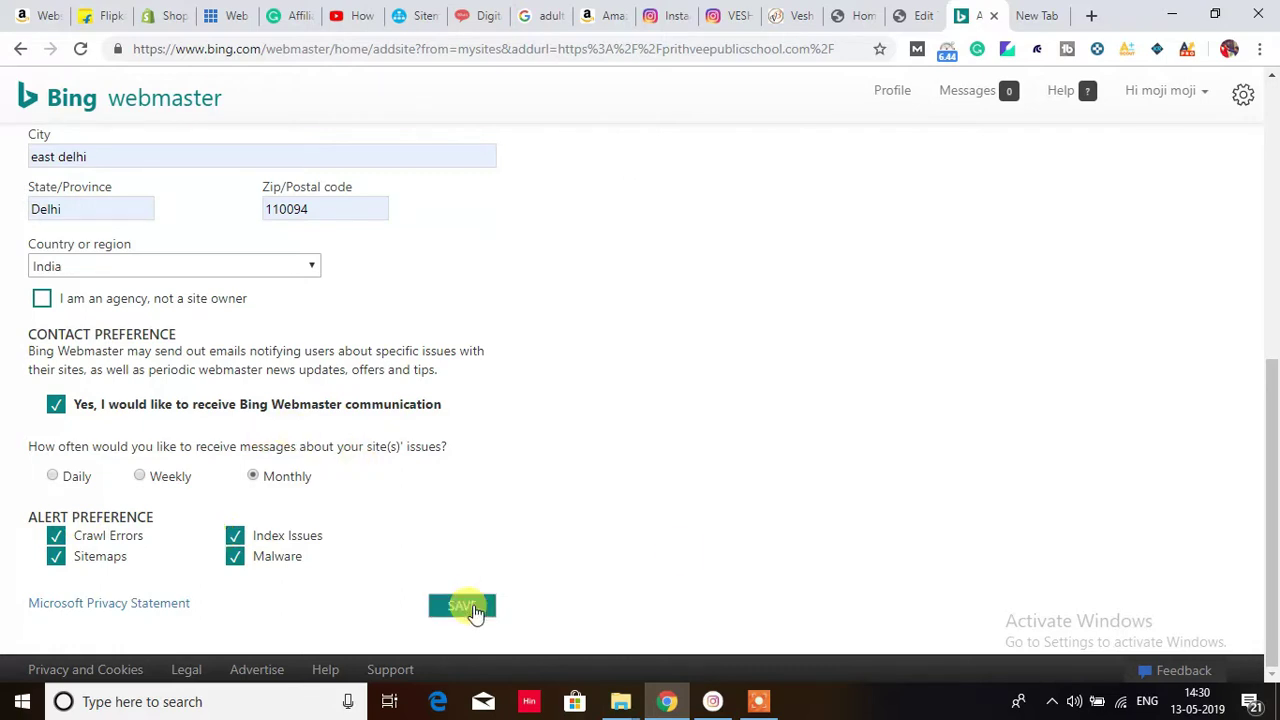
Step: Check the sitemap.xml address, then save the school site's Add a Site form
drag(1266, 491, 1268, 86)
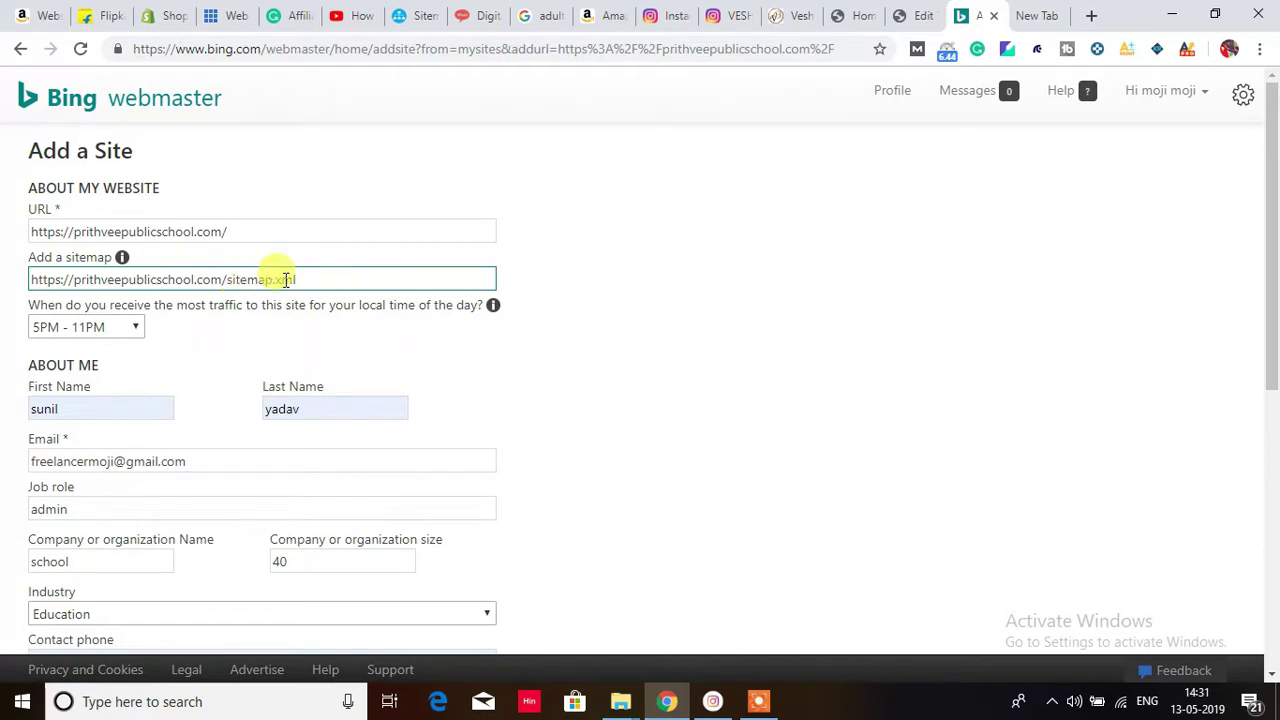
drag(297, 280, 235, 271)
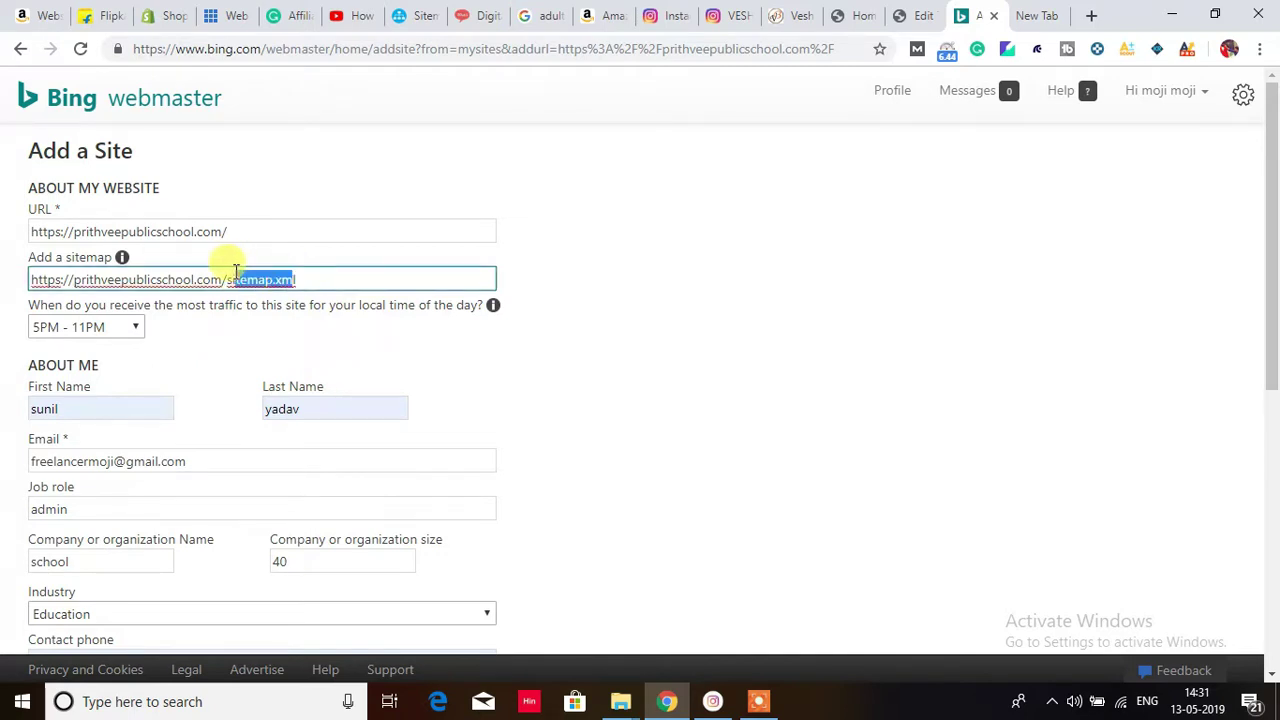
click(648, 370)
drag(1275, 289, 1266, 586)
click(470, 612)
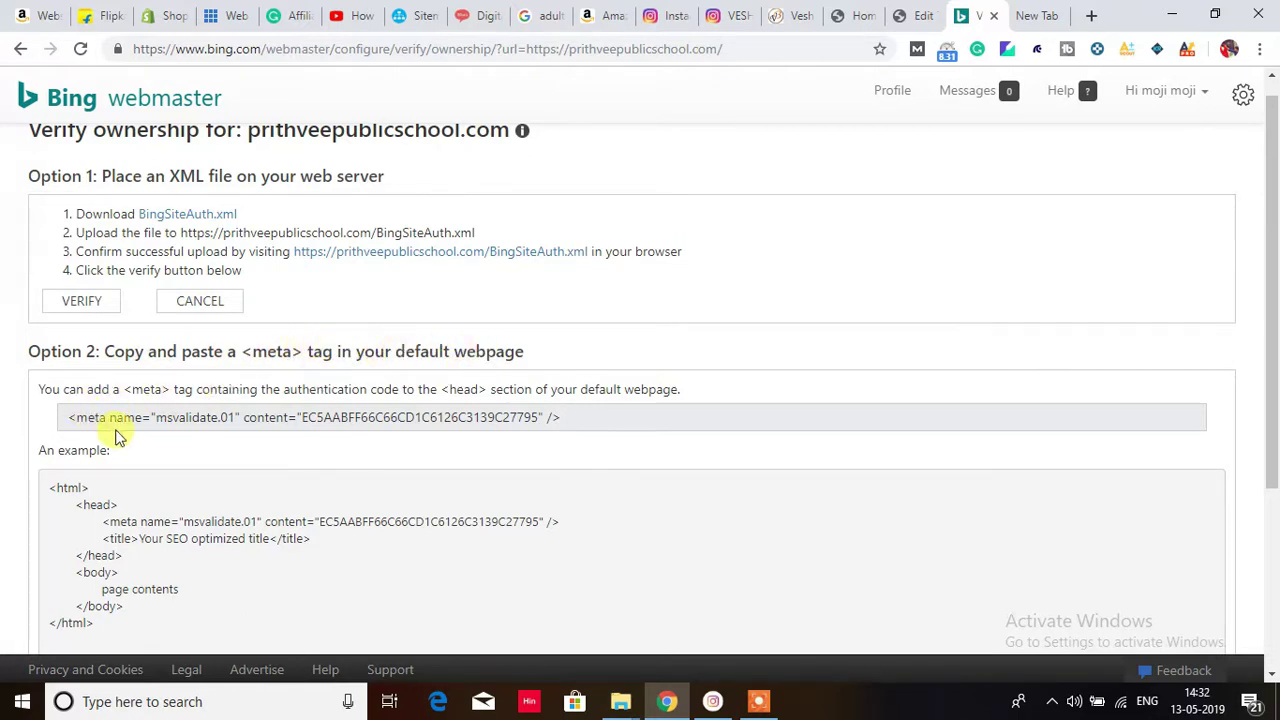
Step: Scroll to Option 2 and copy its msvalidate.01 meta tag
scroll(1275, 200, down, 2)
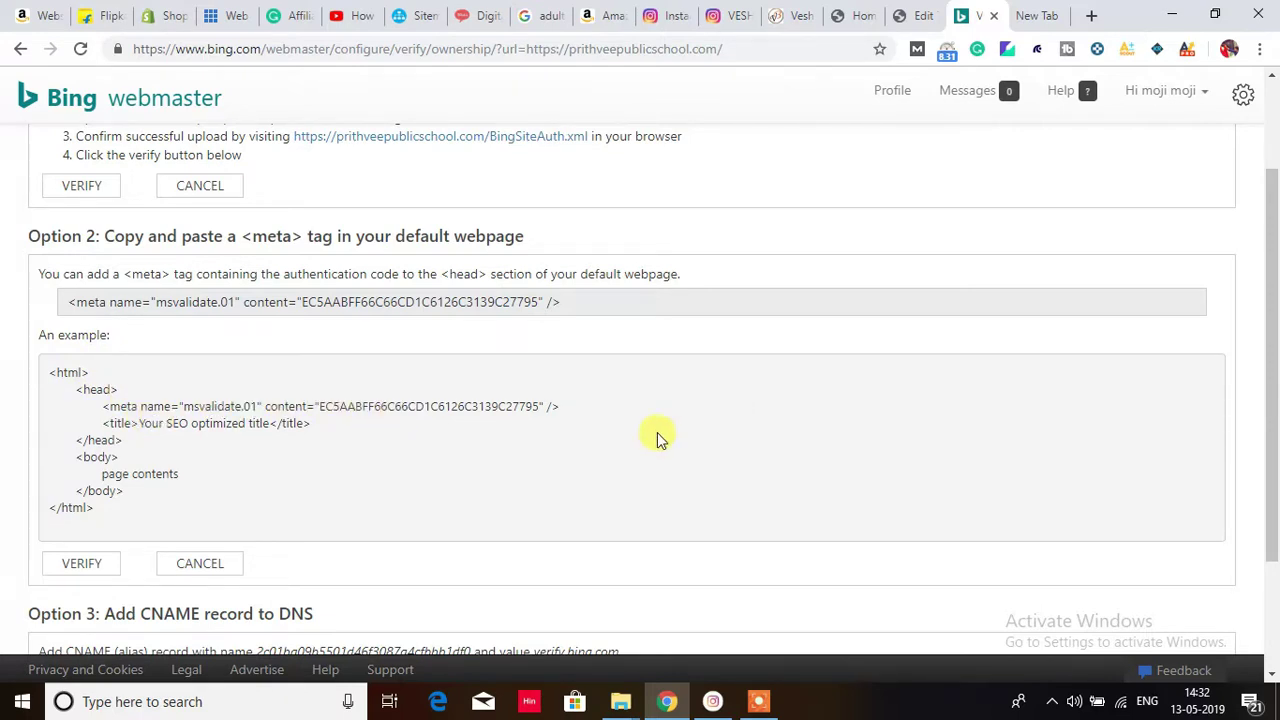
scroll(1270, 348, down, 2)
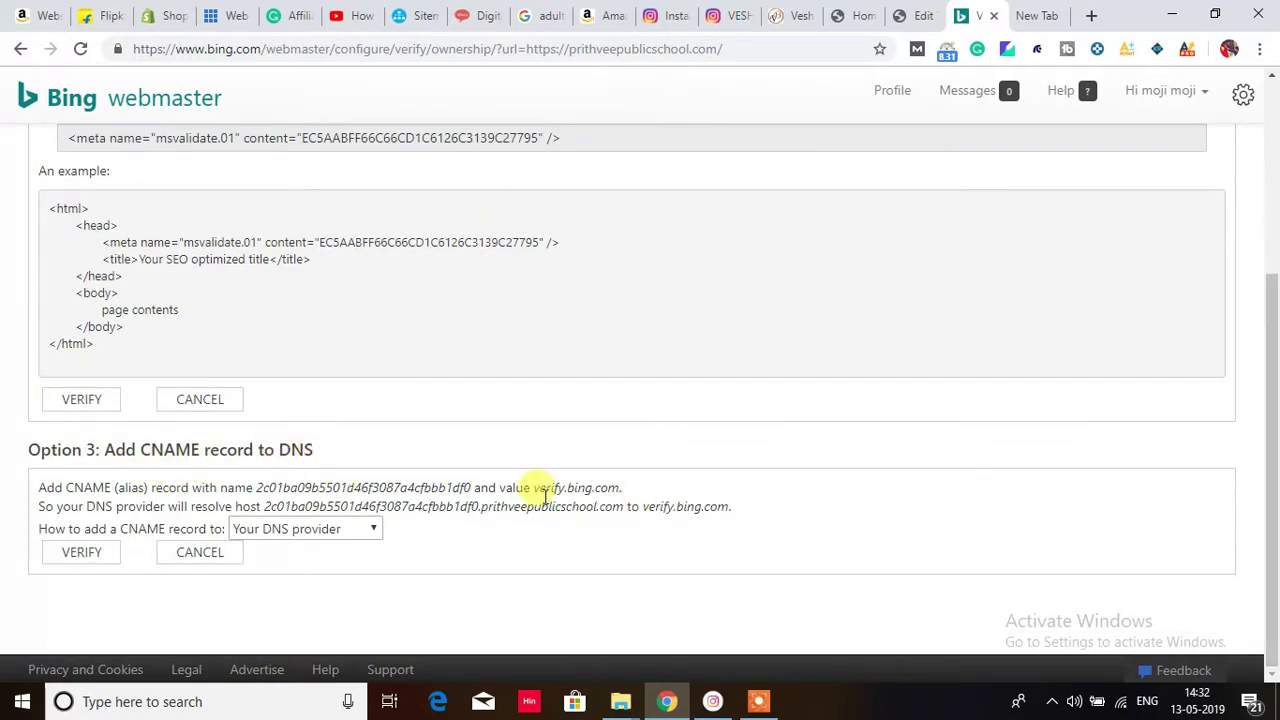
drag(1268, 515, 1276, 388)
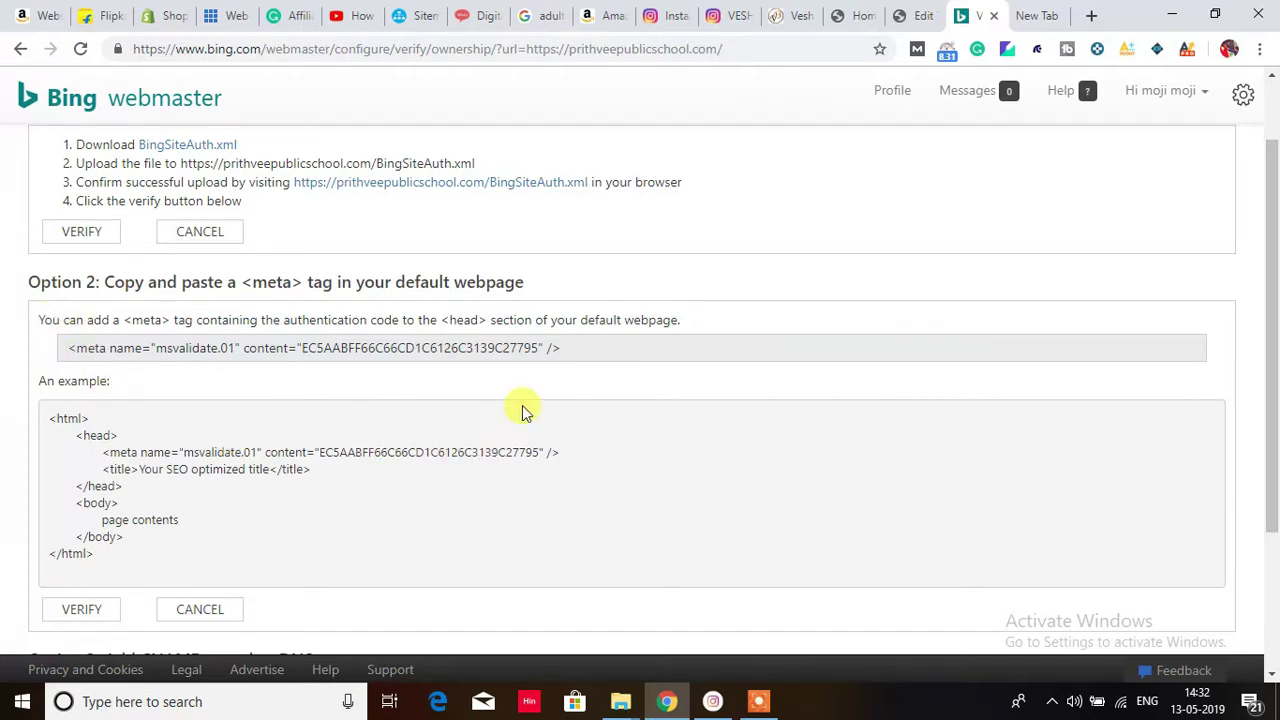
click(757, 705)
click(1191, 634)
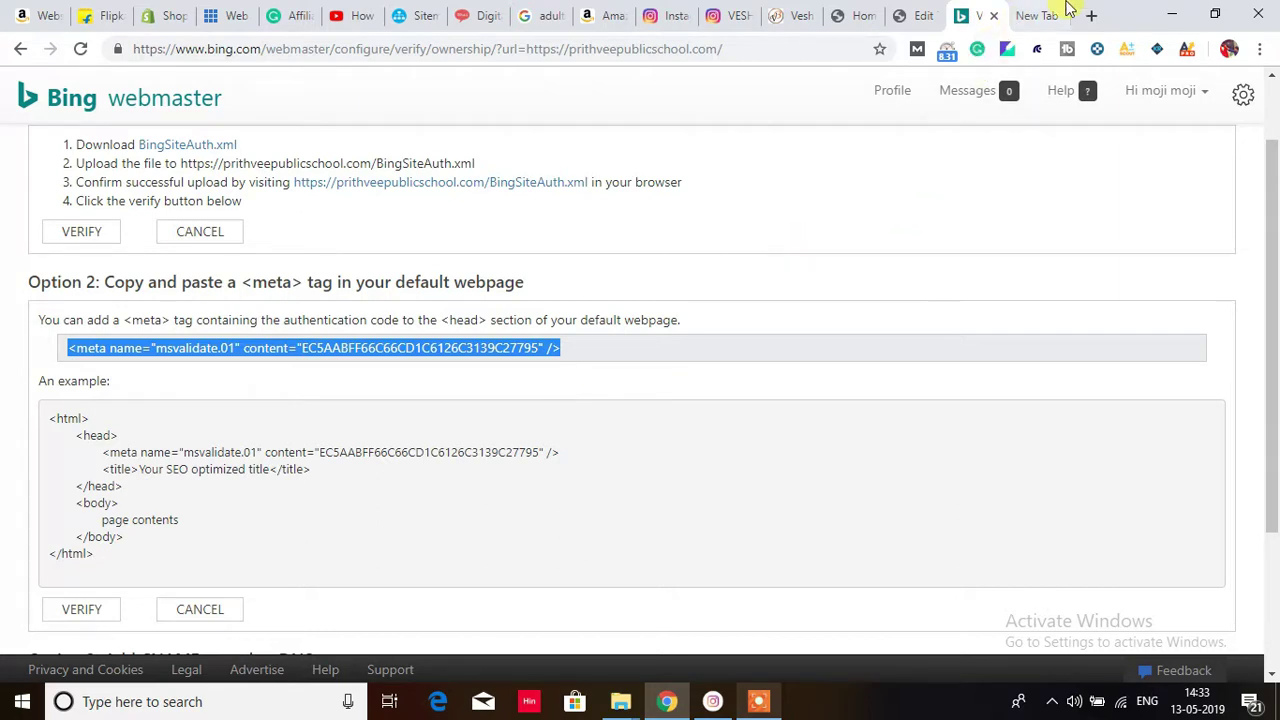
Step: Paste the msvalidate.01 meta tag on a new line right after <head> in OceanWP's header.php
click(917, 17)
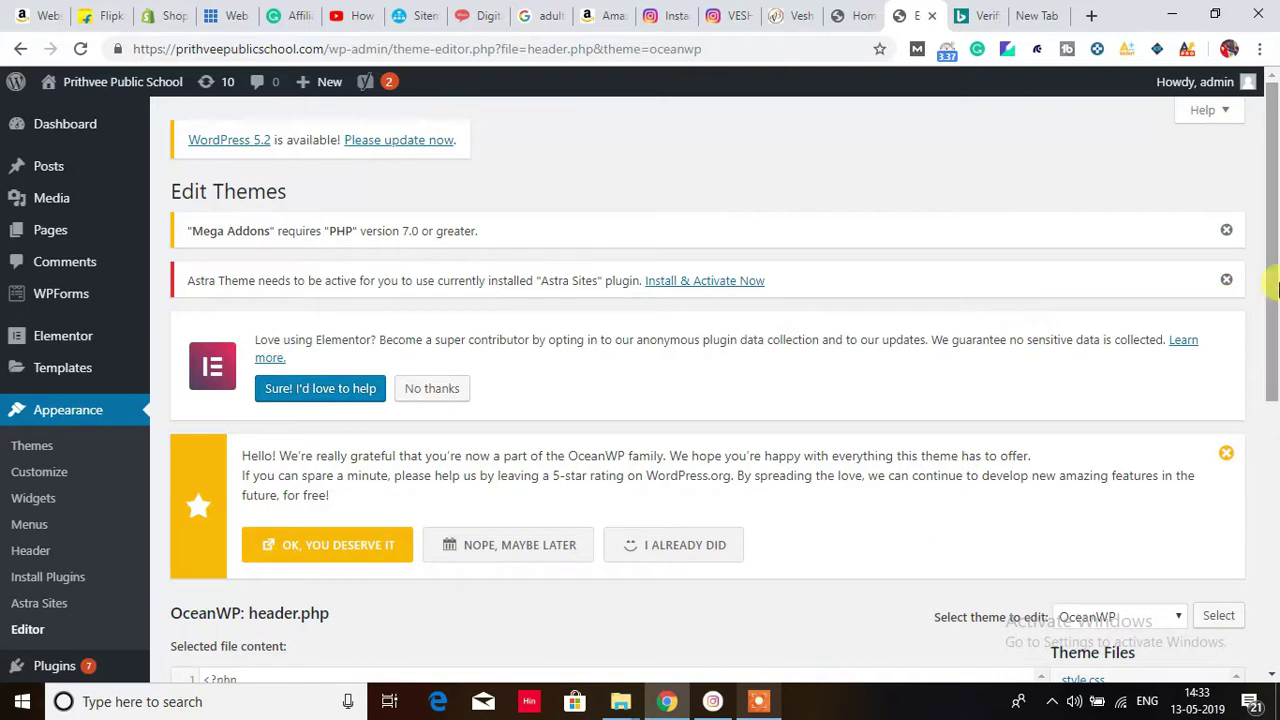
drag(1270, 282, 1275, 518)
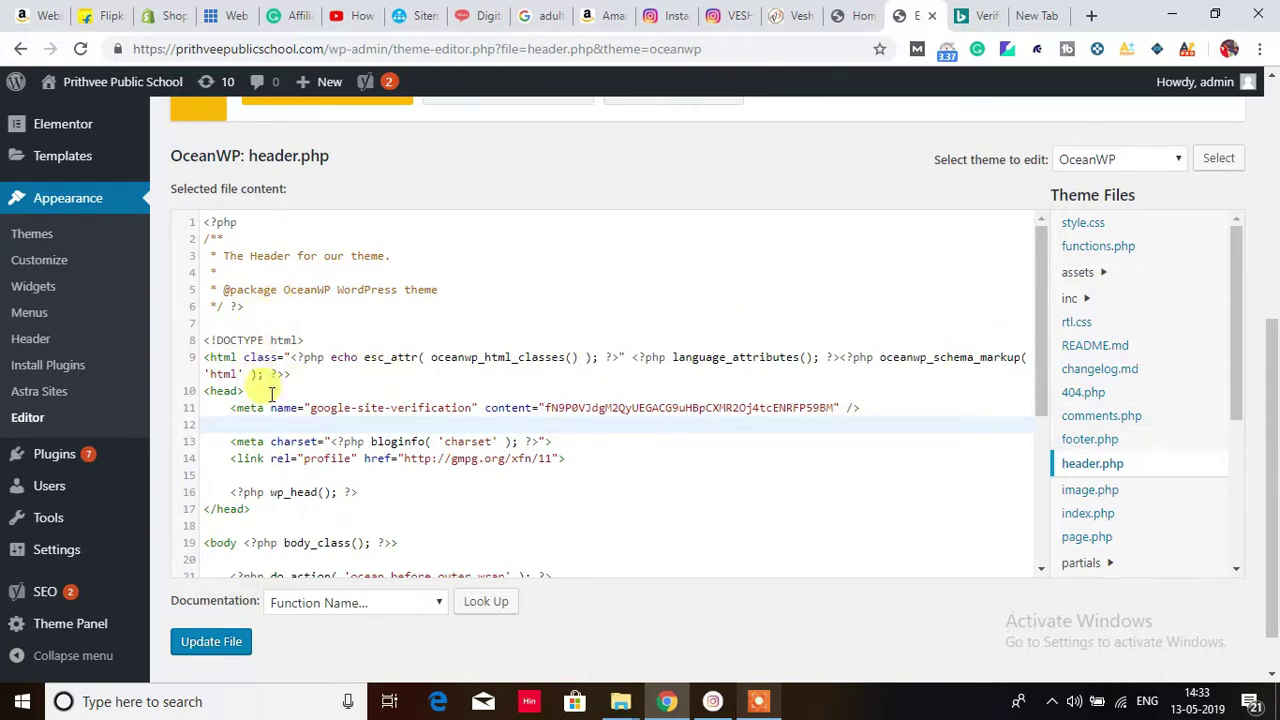
click(252, 392)
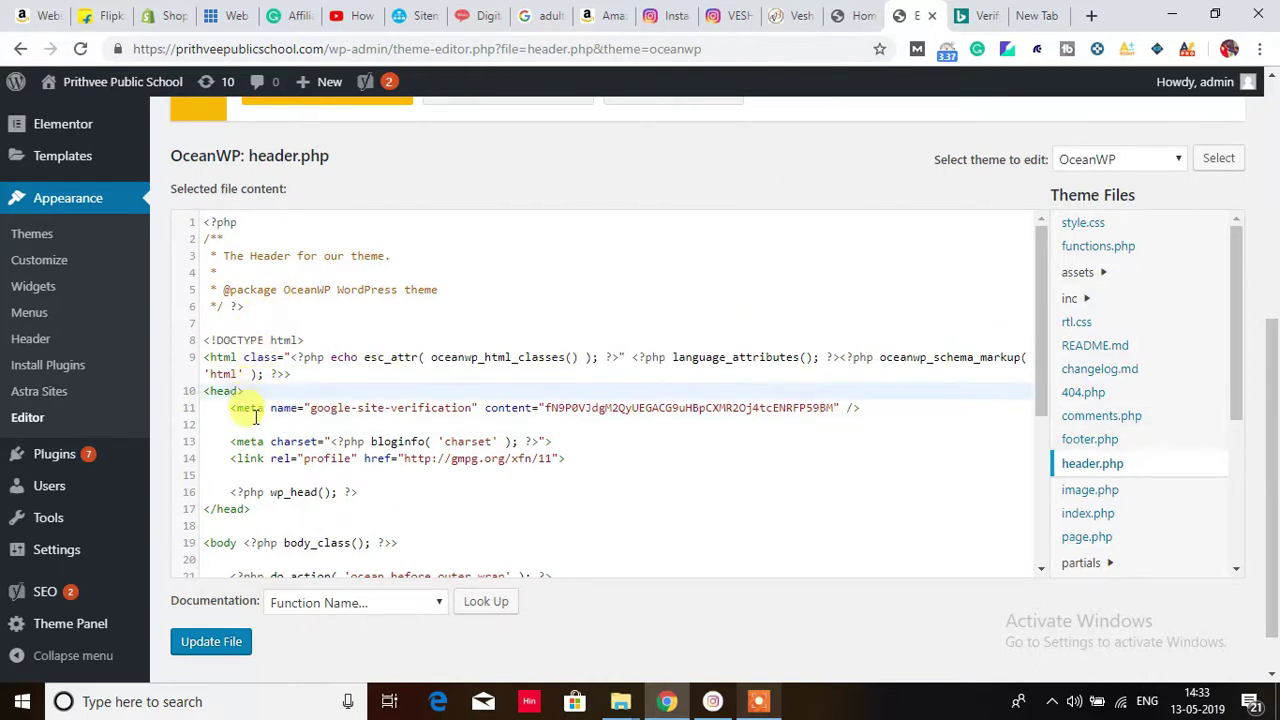
click(254, 422)
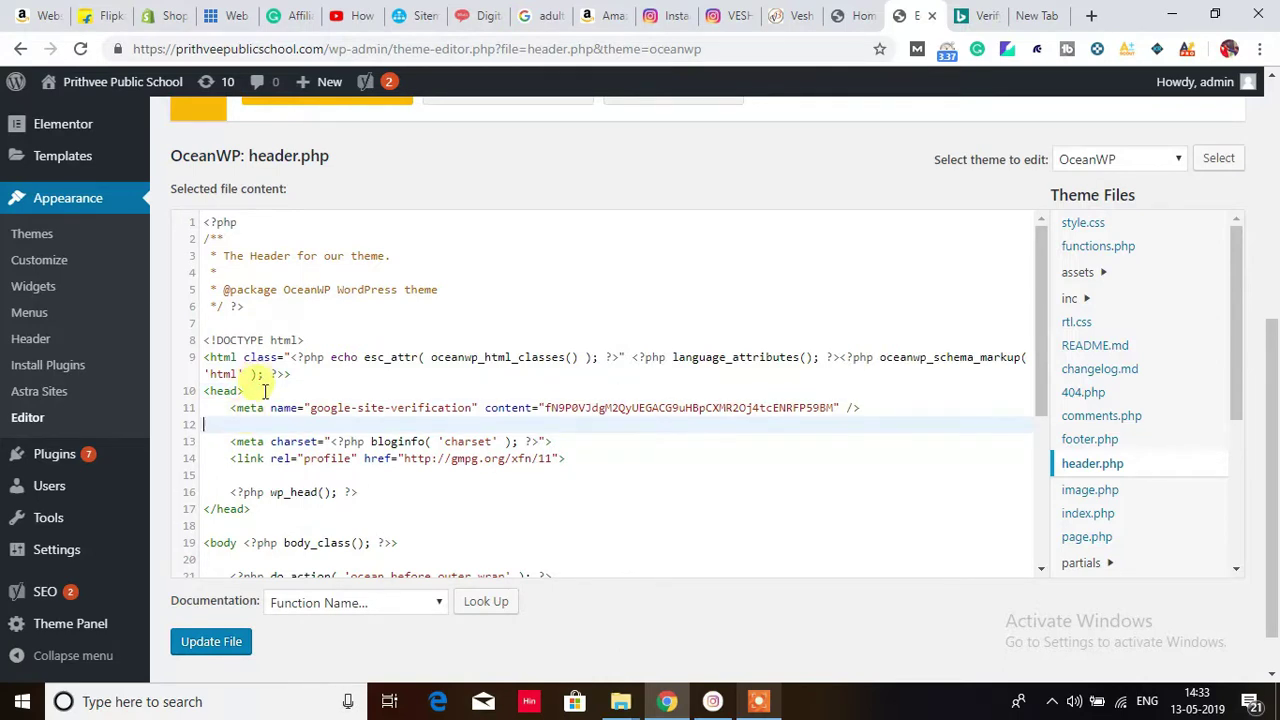
click(264, 391)
key(Return)
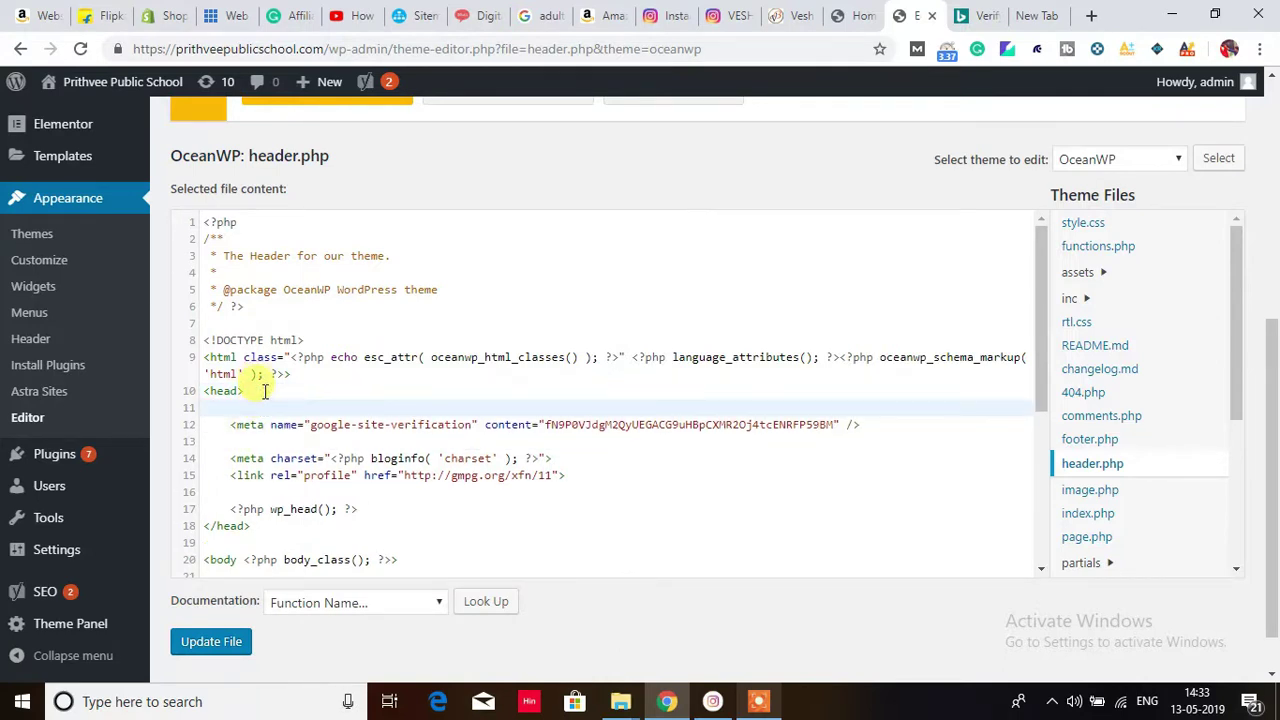
text(<meta name="msvalidate.01" content="EC5AABFF66C66CD1C6126C3139C27795" />)
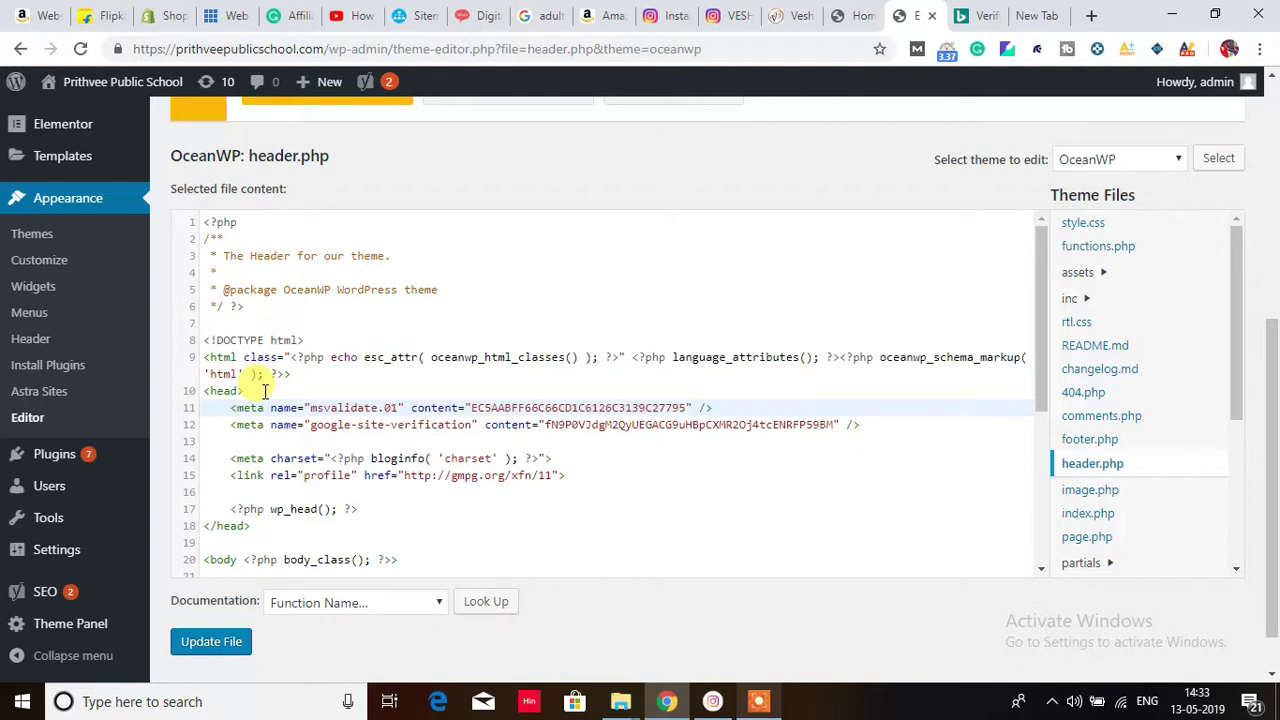